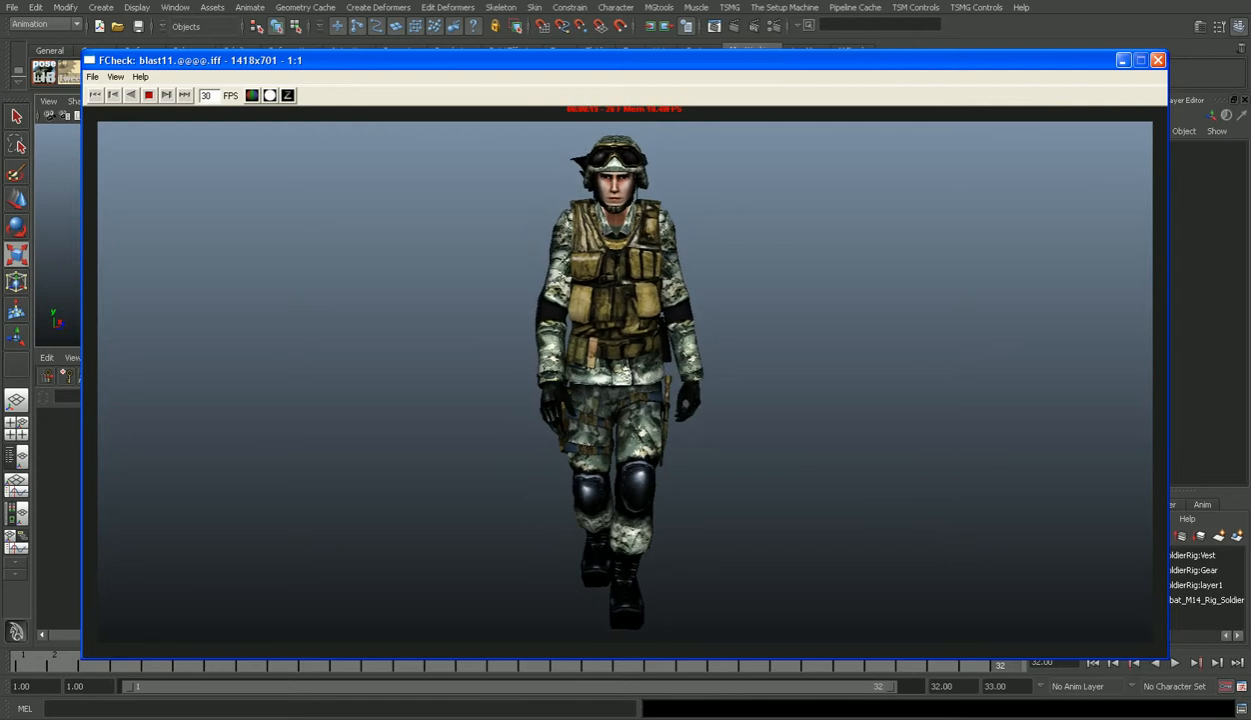
# Close the walk-cycle playblast and show the full soldier rig in a single enlarged perspective view.
pyautogui.press('space')
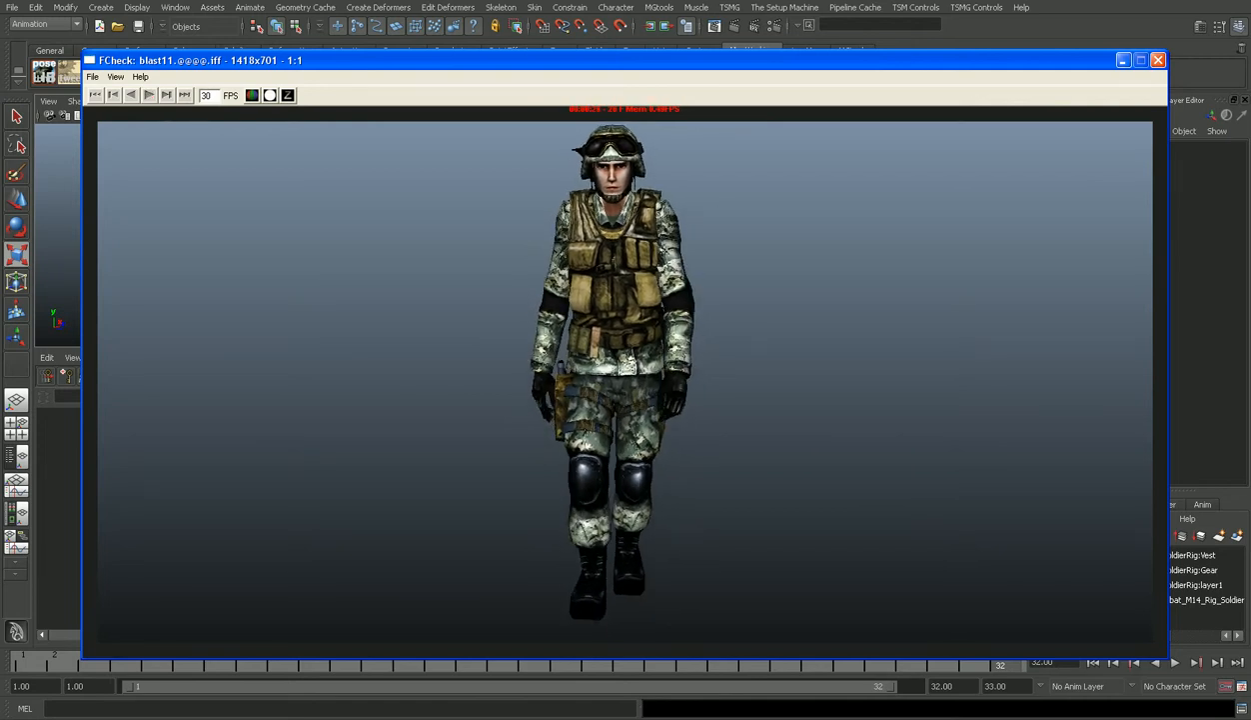
pyautogui.press('Escape')
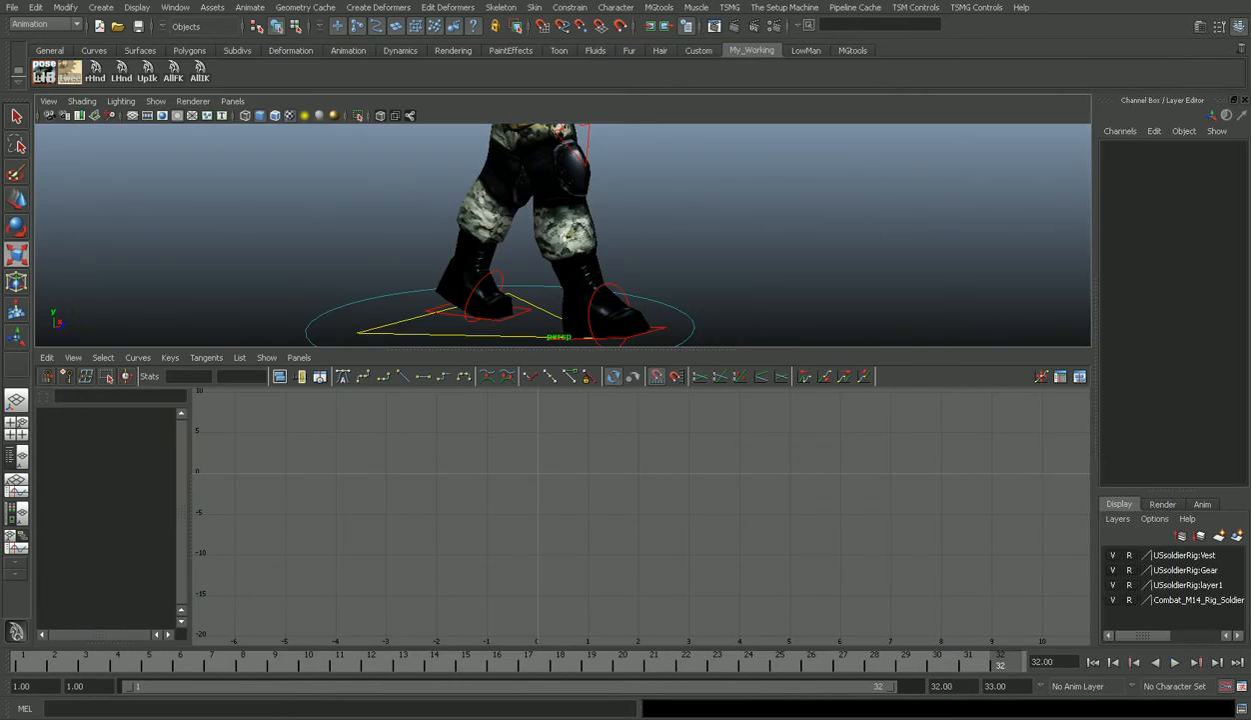
pyautogui.press('space')
pyautogui.click(16, 400)
pyautogui.keyDown('alt'); pyautogui.moveTo(560, 349); pyautogui.dragTo(639, 335); pyautogui.keyUp('alt')
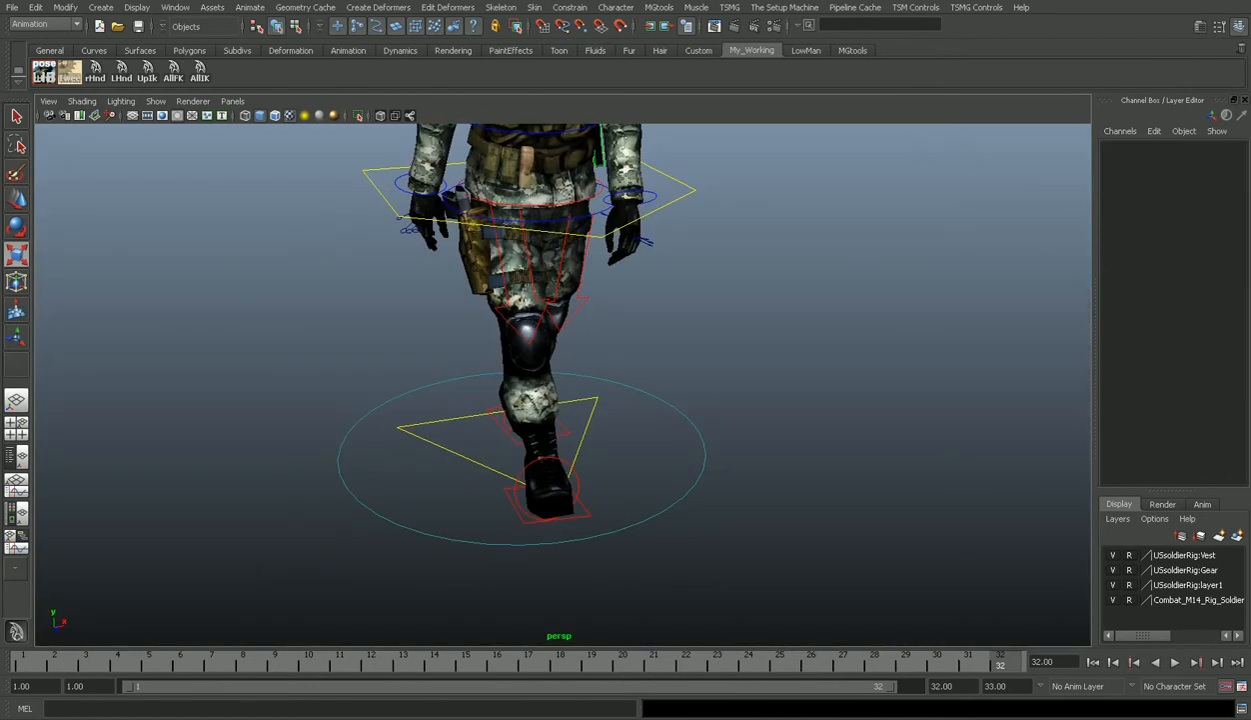
pyautogui.keyDown('alt'); pyautogui.moveTo(539, 330); pyautogui.dragTo(562, 443, button='middle'); pyautogui.keyUp('alt')
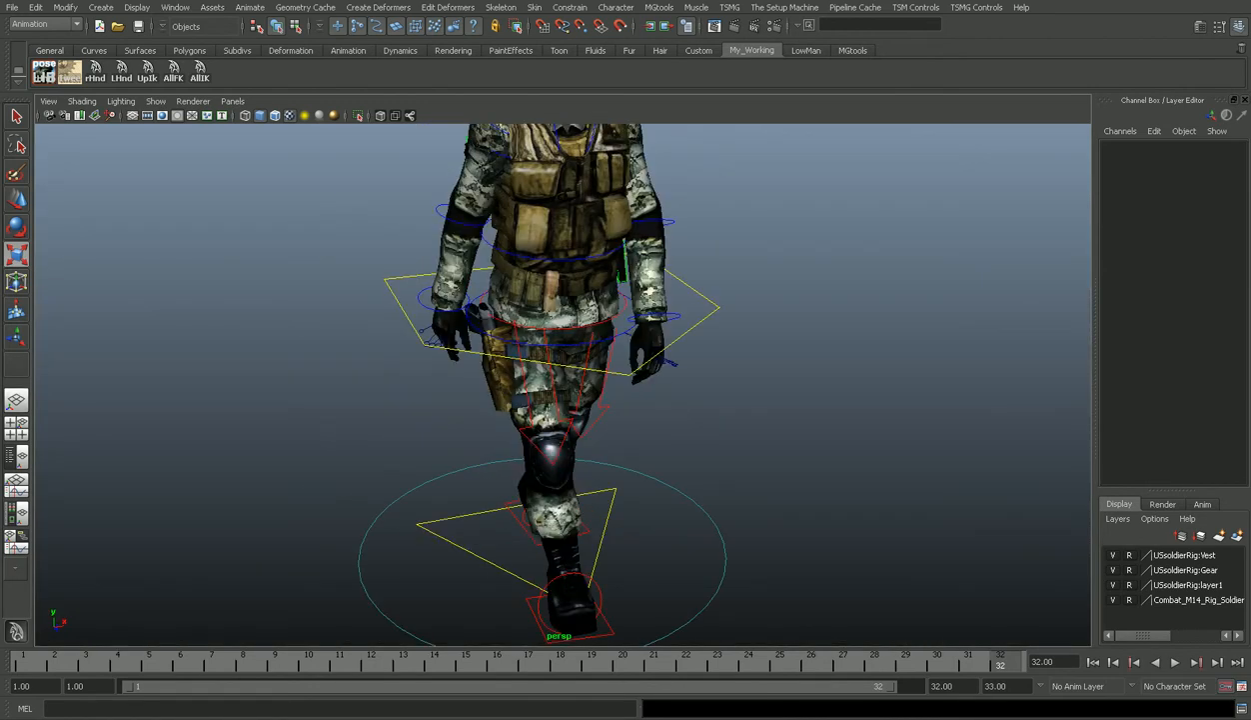
pyautogui.keyDown('alt'); pyautogui.moveTo(560, 380); pyautogui.dragTo(784, 380); pyautogui.keyUp('alt')
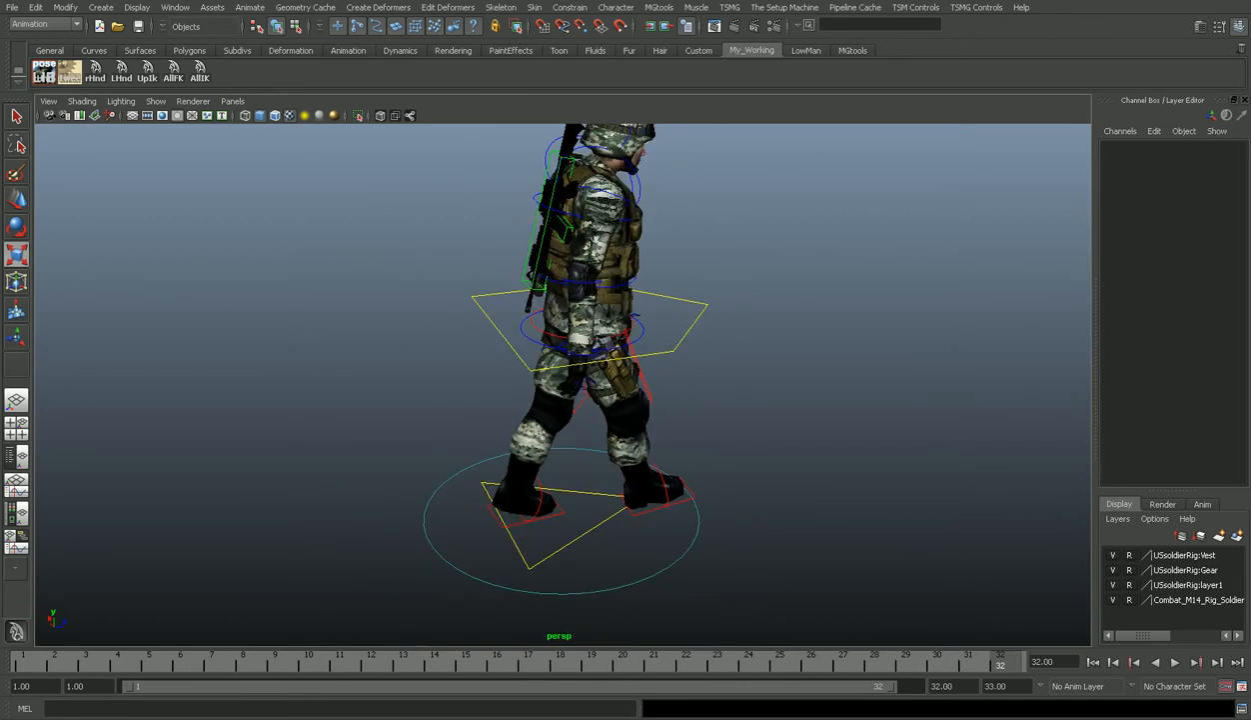
# Inspect the triangular ground control and the rifle control on the soldier's back from side and three-quarter angles.
pyautogui.click(585, 531)
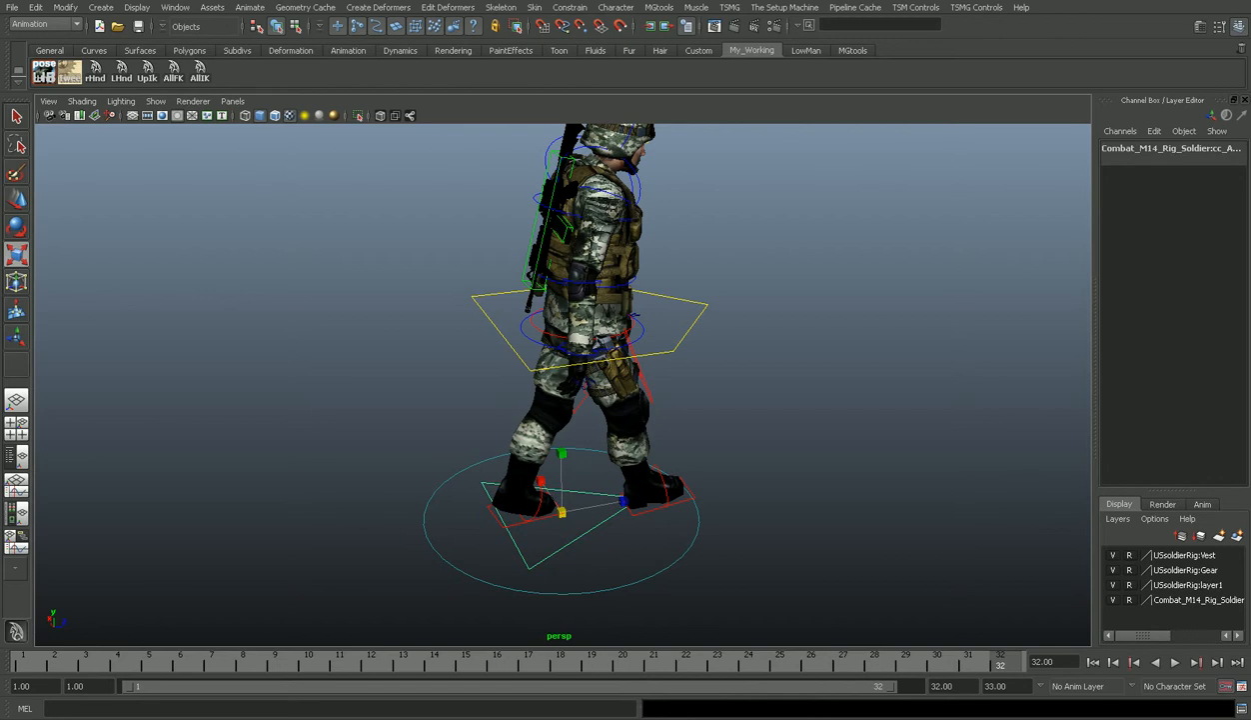
pyautogui.keyDown('alt'); pyautogui.moveTo(585, 399); pyautogui.dragTo(586, 488, button='middle'); pyautogui.keyUp('alt')
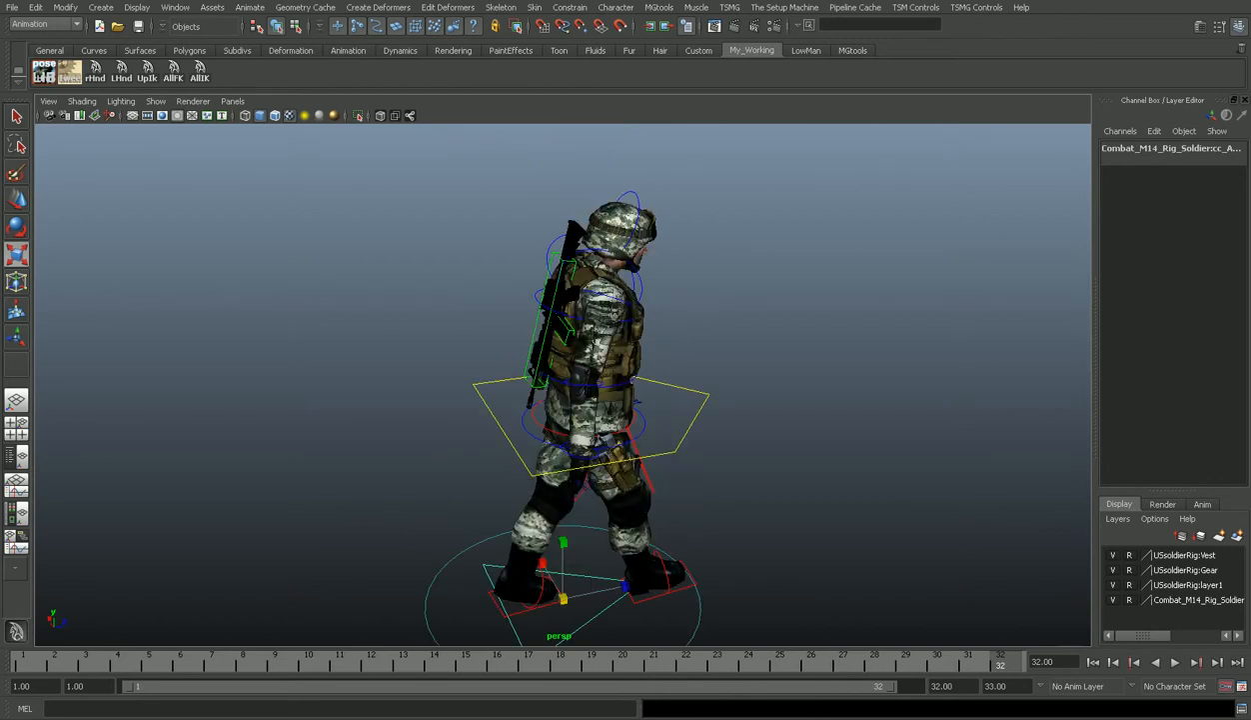
pyautogui.click(551, 300)
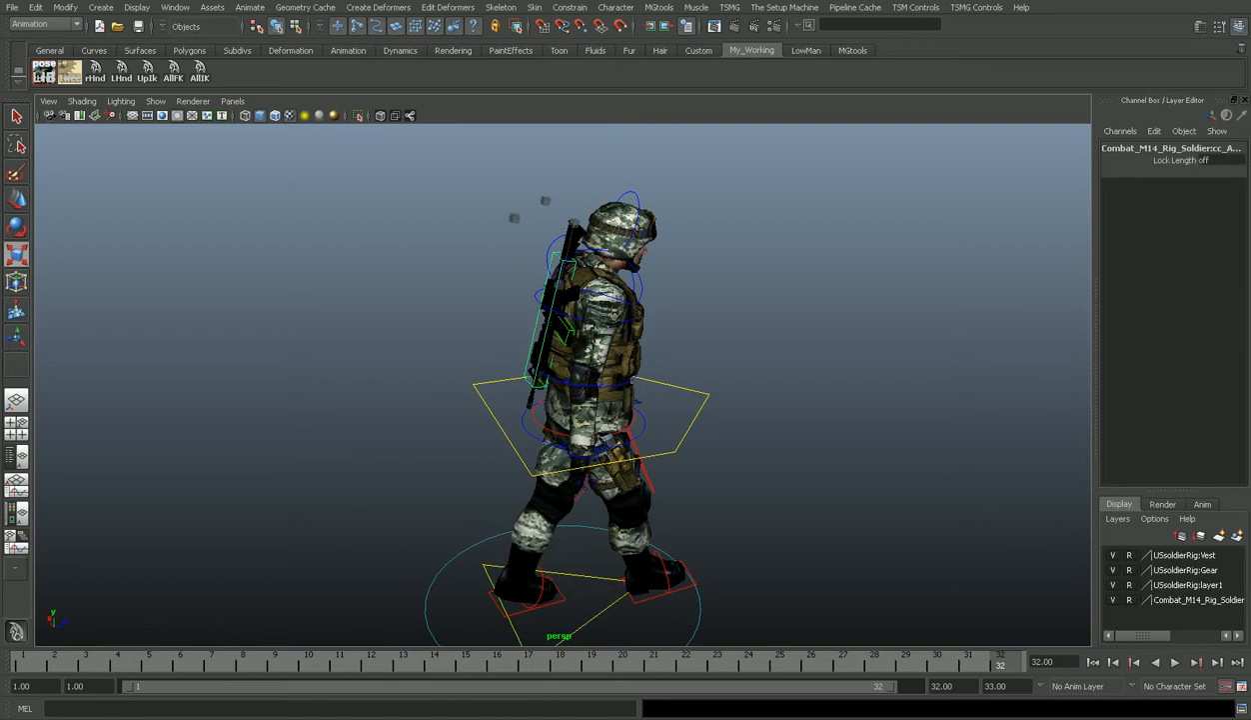
pyautogui.keyDown('alt'); pyautogui.moveTo(585, 400); pyautogui.dragTo(535, 400); pyautogui.keyUp('alt')
pyautogui.keyDown('alt'); pyautogui.moveTo(585, 400); pyautogui.dragTo(593, 372, button='middle'); pyautogui.keyUp('alt')
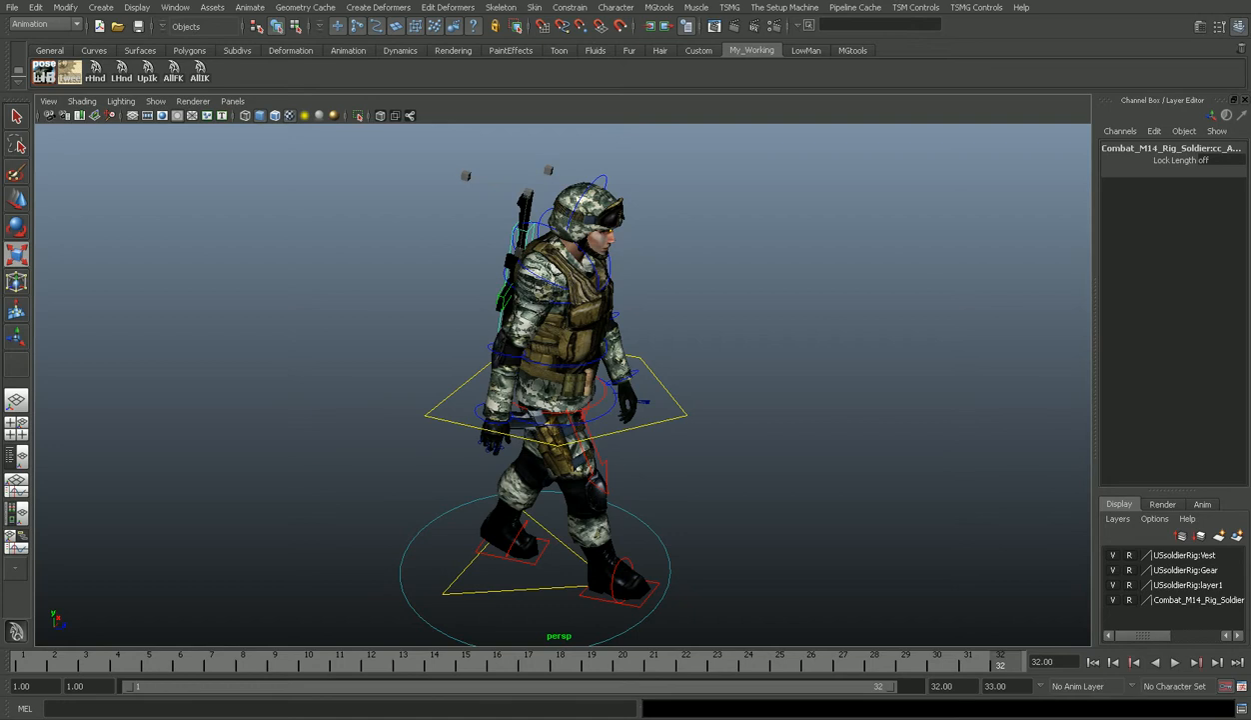
pyautogui.keyDown('alt'); pyautogui.moveTo(559, 384); pyautogui.dragTo(621, 385); pyautogui.keyUp('alt')
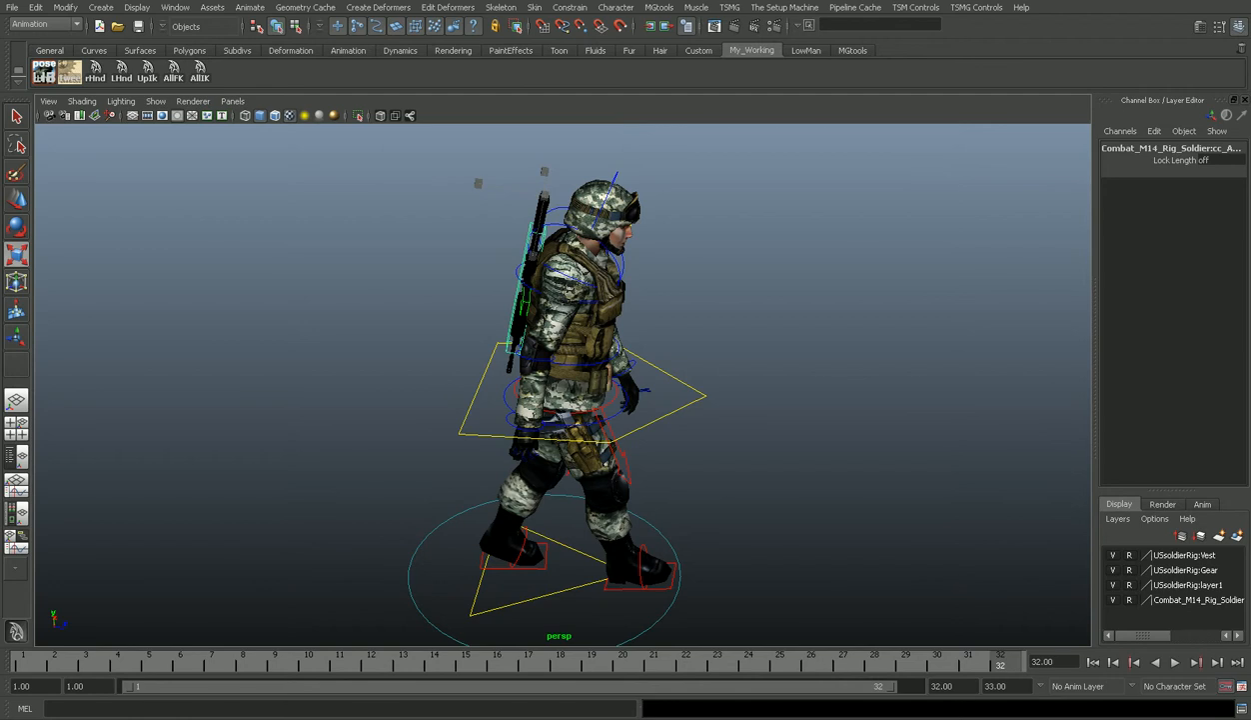
# Try to move the soldier rig backwards along Z with the TSMG_root control, and undo the move.
pyautogui.click(660, 600)
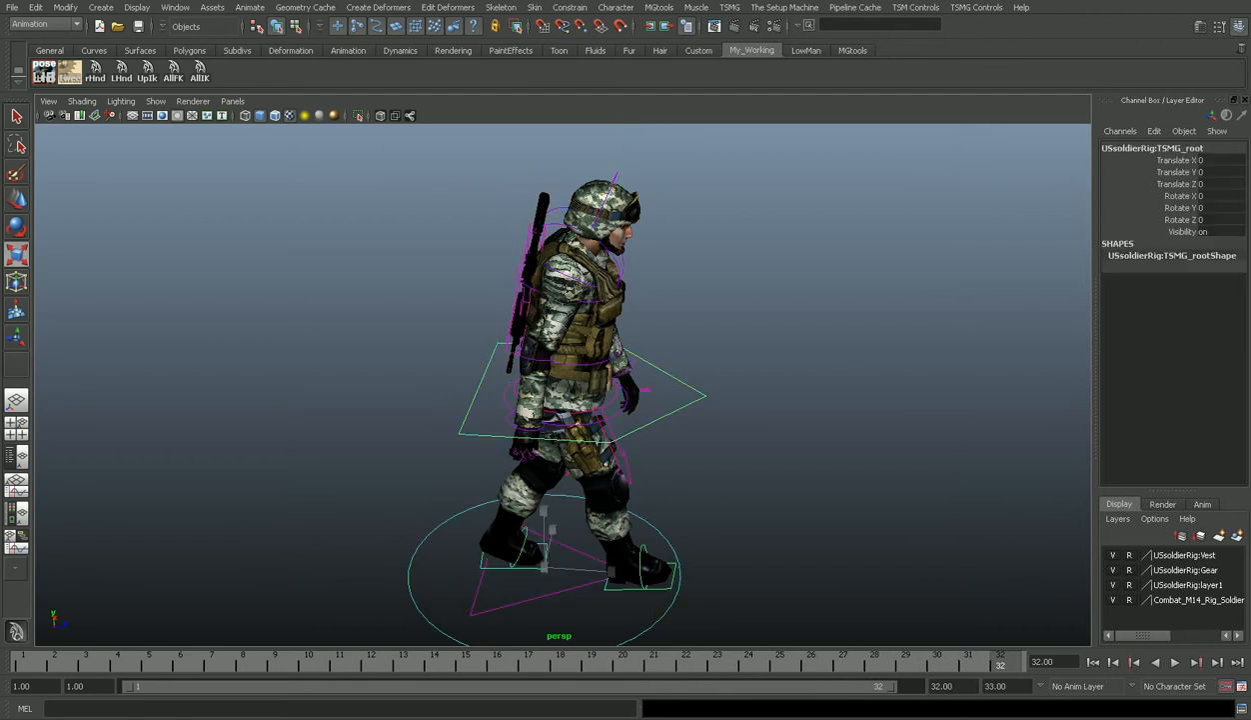
pyautogui.press('w')
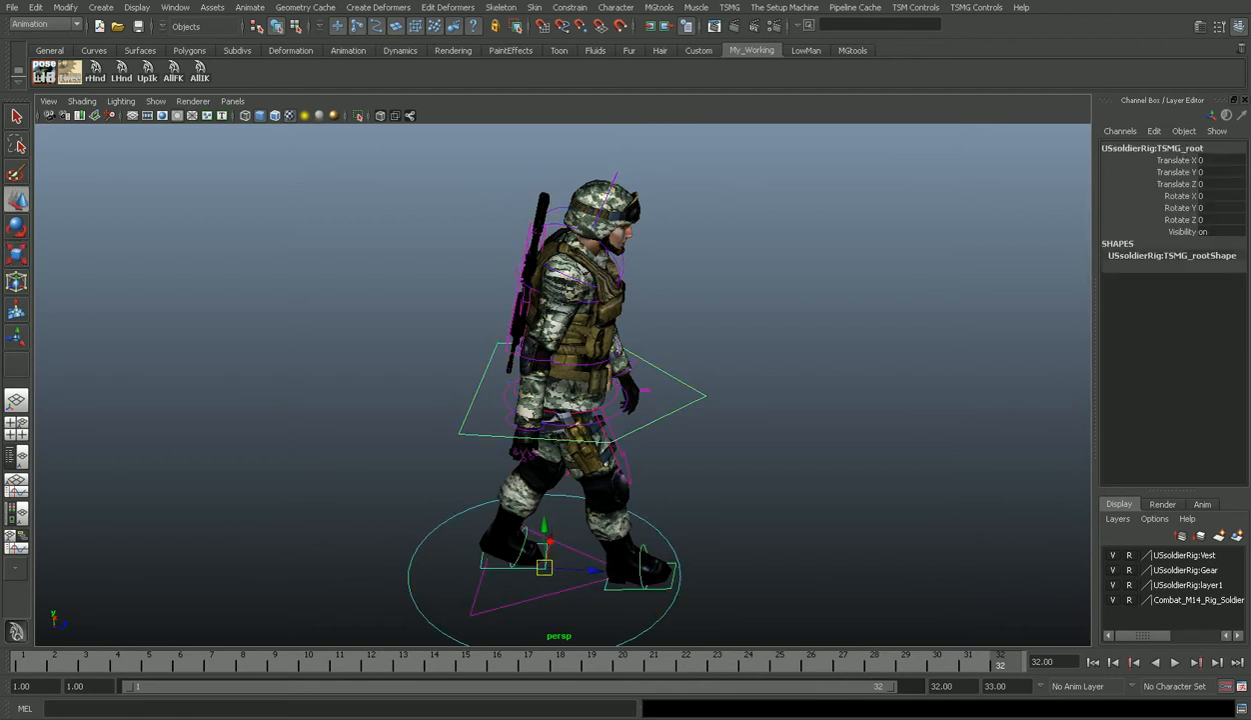
pyautogui.moveTo(592, 569); pyautogui.dragTo(536, 567)
pyautogui.hotkey('ctrl', 'z')
pyautogui.keyDown('alt'); pyautogui.moveTo(619, 439); pyautogui.dragTo(699, 457); pyautogui.keyUp('alt')
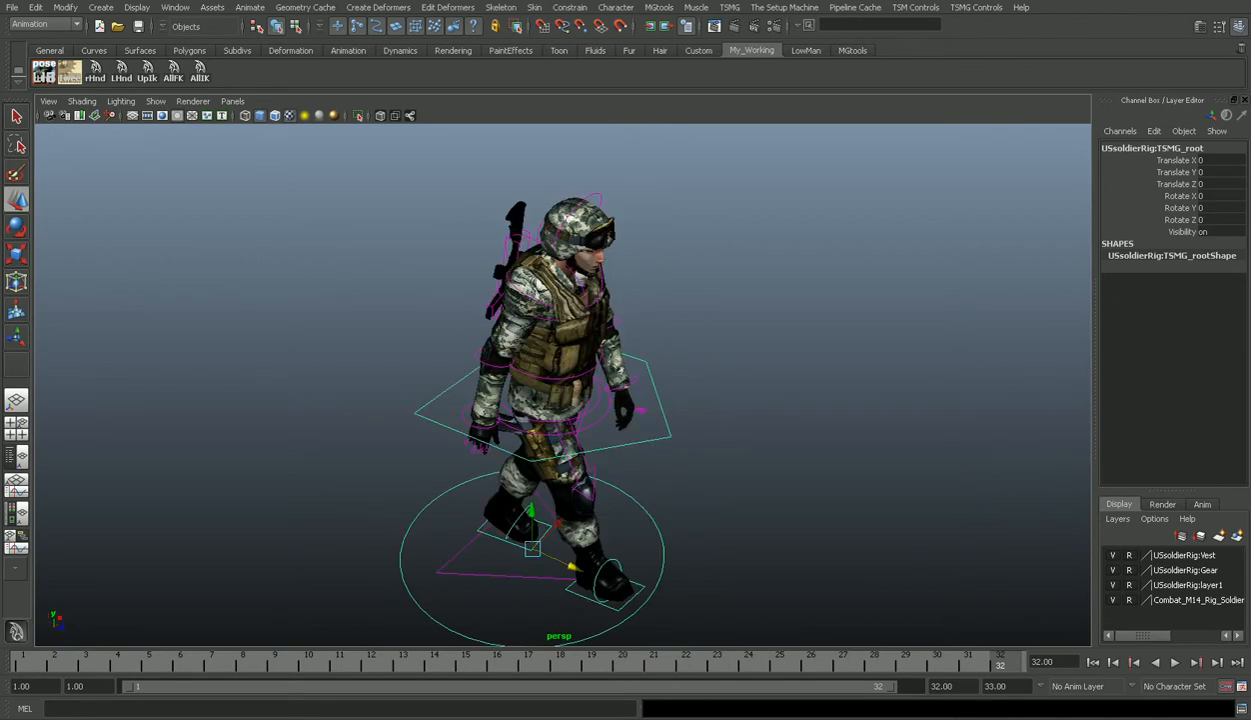
# Select the soldier's right foot control and isolate its Rotate X curve in the Graph Editor.
pyautogui.click(614, 602)
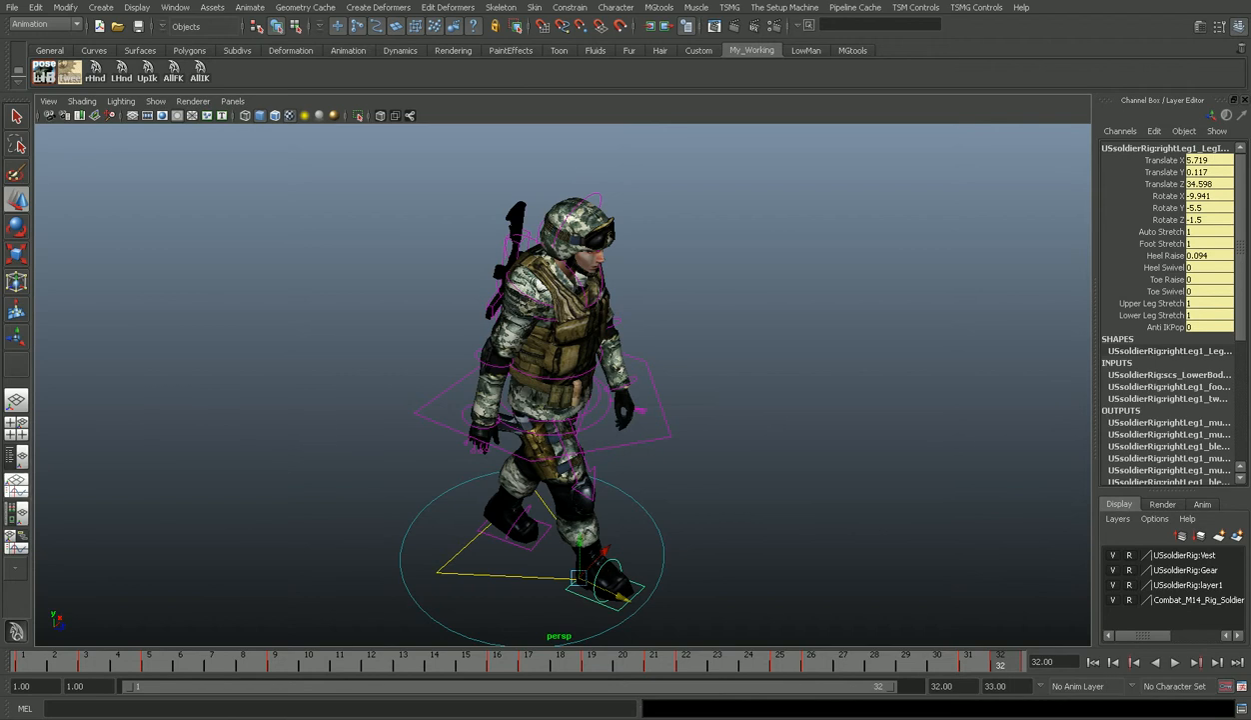
pyautogui.click(16, 458)
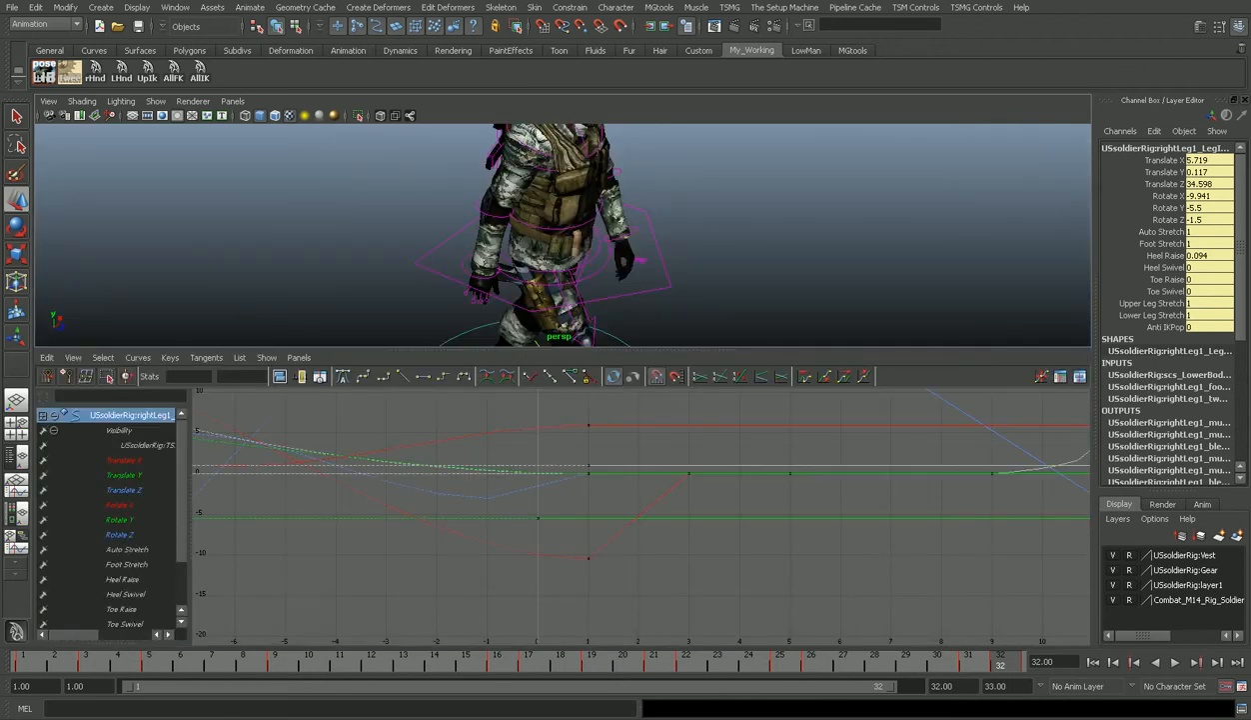
pyautogui.click(120, 505)
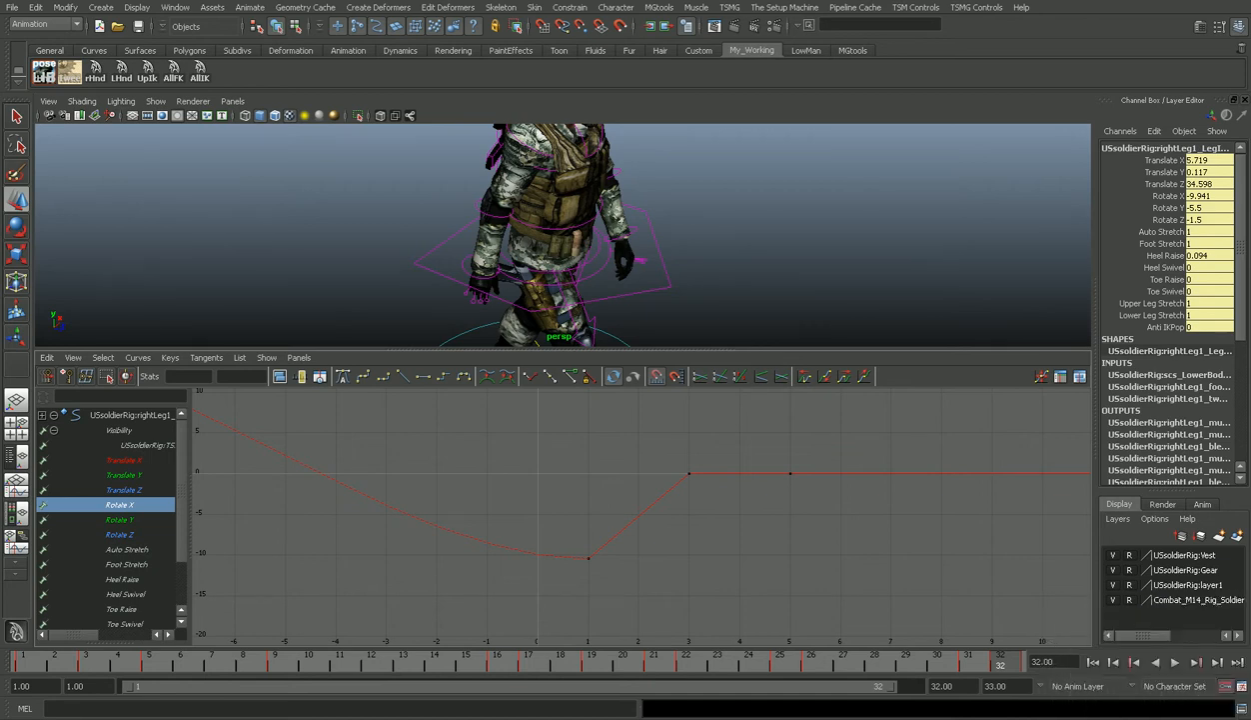
# Examine the shape and key timing of the right foot's Rotate X curve across the full walk cycle.
pyautogui.keyDown('alt'); pyautogui.keyDown('shift'); pyautogui.moveTo(641, 514); pyautogui.dragTo(574, 515, button='right'); pyautogui.keyUp('shift'); pyautogui.keyUp('alt')
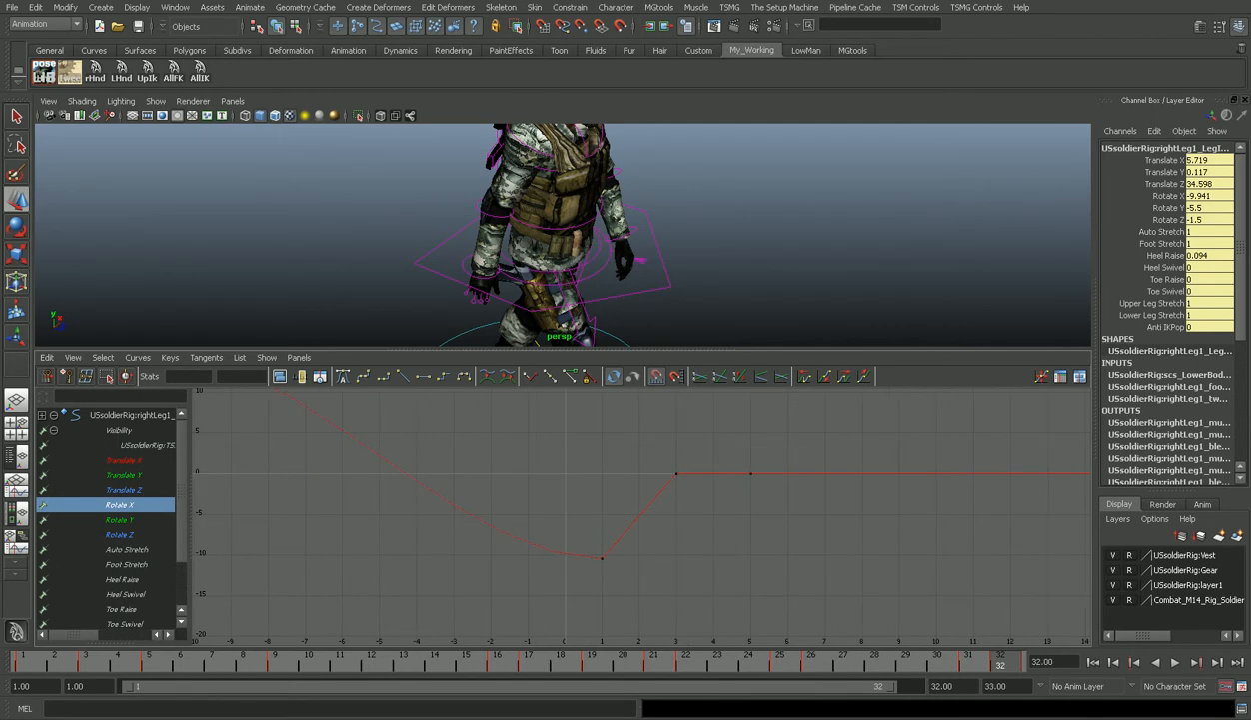
pyautogui.keyDown('alt'); pyautogui.moveTo(641, 515); pyautogui.dragTo(667, 514, button='middle'); pyautogui.keyUp('alt')
pyautogui.keyDown('alt'); pyautogui.keyDown('shift'); pyautogui.moveTo(641, 515); pyautogui.dragTo(859, 515, button='right'); pyautogui.keyUp('shift'); pyautogui.keyUp('alt')
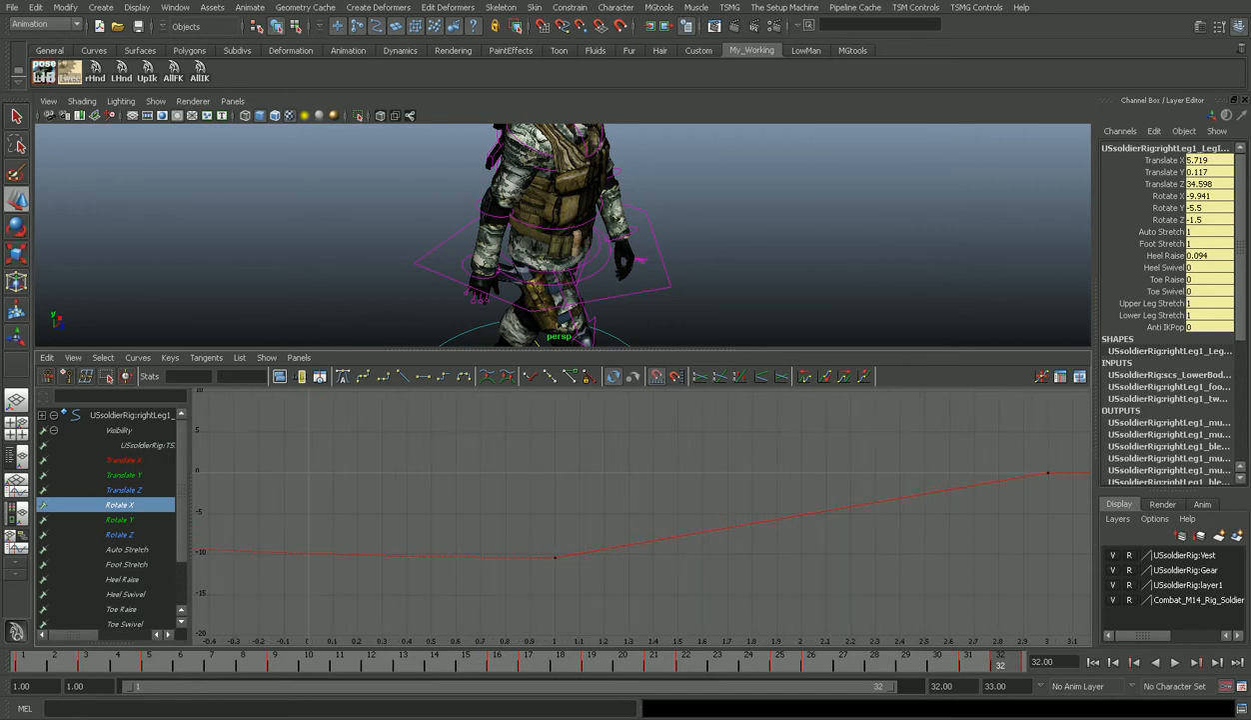
pyautogui.keyDown('alt'); pyautogui.moveTo(641, 514); pyautogui.dragTo(520, 514, button='right'); pyautogui.keyUp('alt')
pyautogui.keyDown('alt'); pyautogui.moveTo(641, 515); pyautogui.dragTo(568, 522, button='middle'); pyautogui.keyUp('alt')
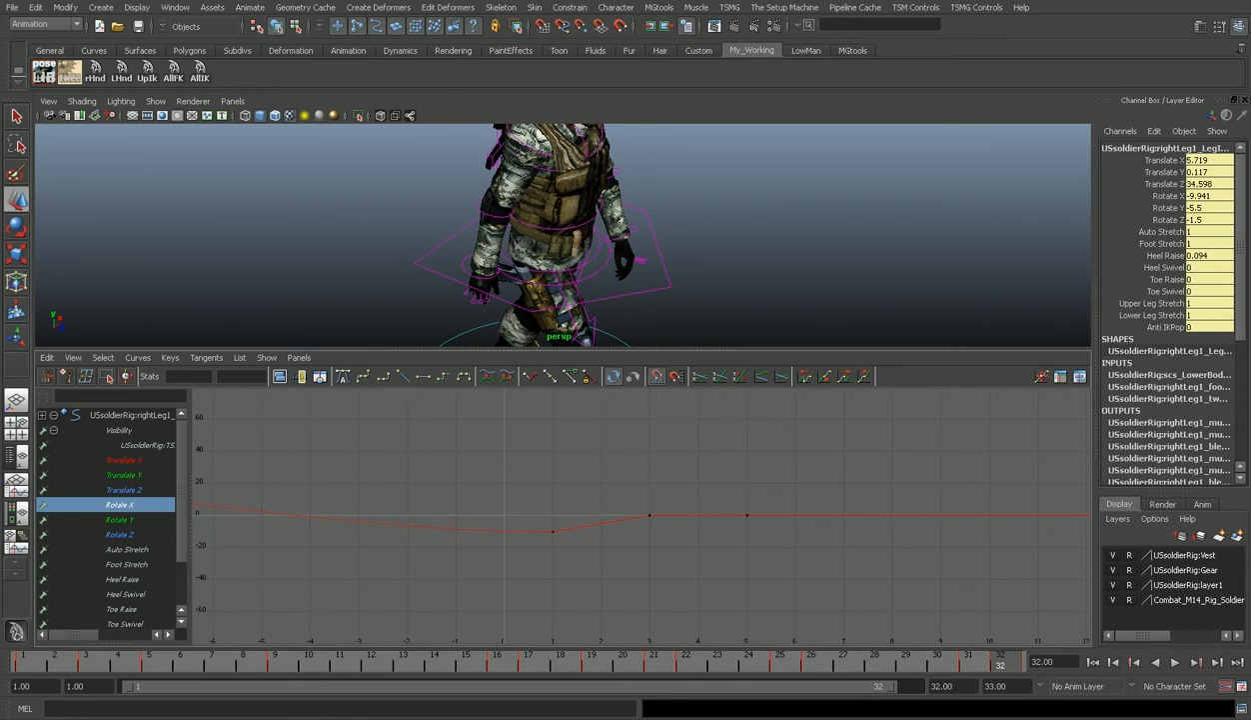
pyautogui.keyDown('alt'); pyautogui.moveTo(641, 515); pyautogui.dragTo(757, 515, button='right'); pyautogui.keyUp('alt')
pyautogui.keyDown('alt'); pyautogui.moveTo(640, 514); pyautogui.dragTo(831, 479, button='middle'); pyautogui.keyUp('alt')
pyautogui.keyDown('alt'); pyautogui.moveTo(640, 515); pyautogui.dragTo(500, 515, button='right'); pyautogui.keyUp('alt')
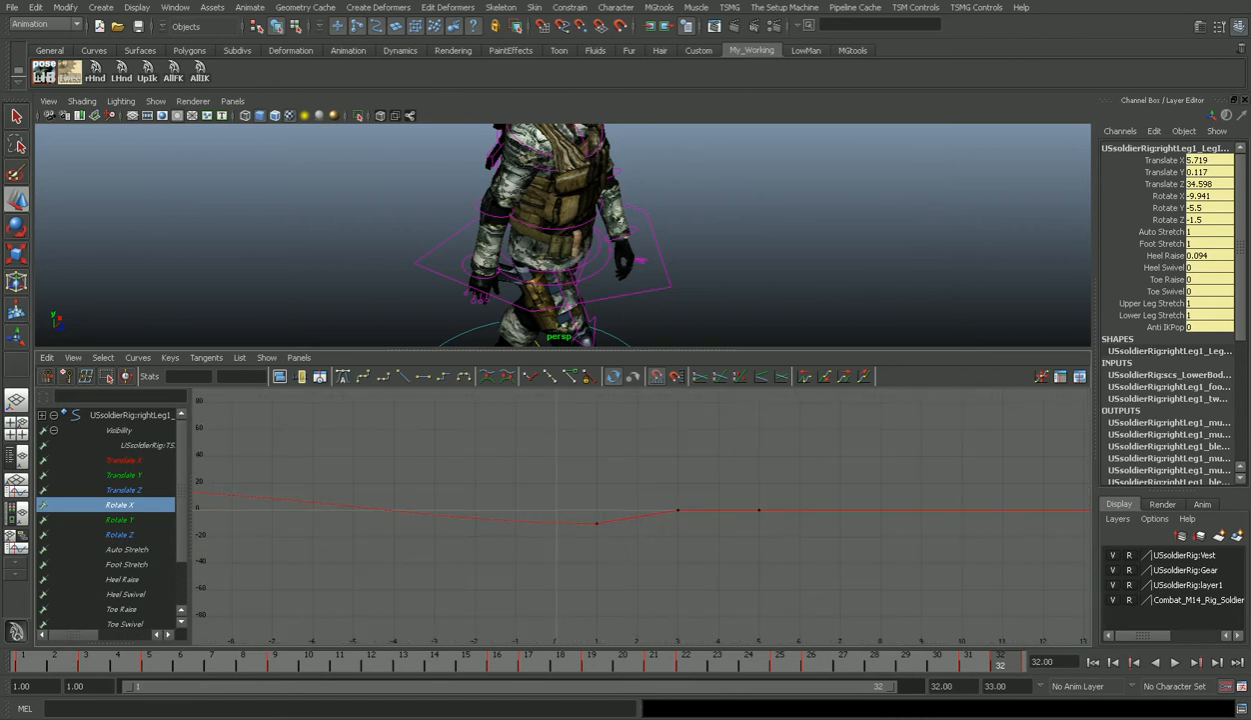
pyautogui.keyDown('alt'); pyautogui.keyDown('shift'); pyautogui.moveTo(641, 515); pyautogui.dragTo(484, 514, button='right'); pyautogui.keyUp('shift'); pyautogui.keyUp('alt')
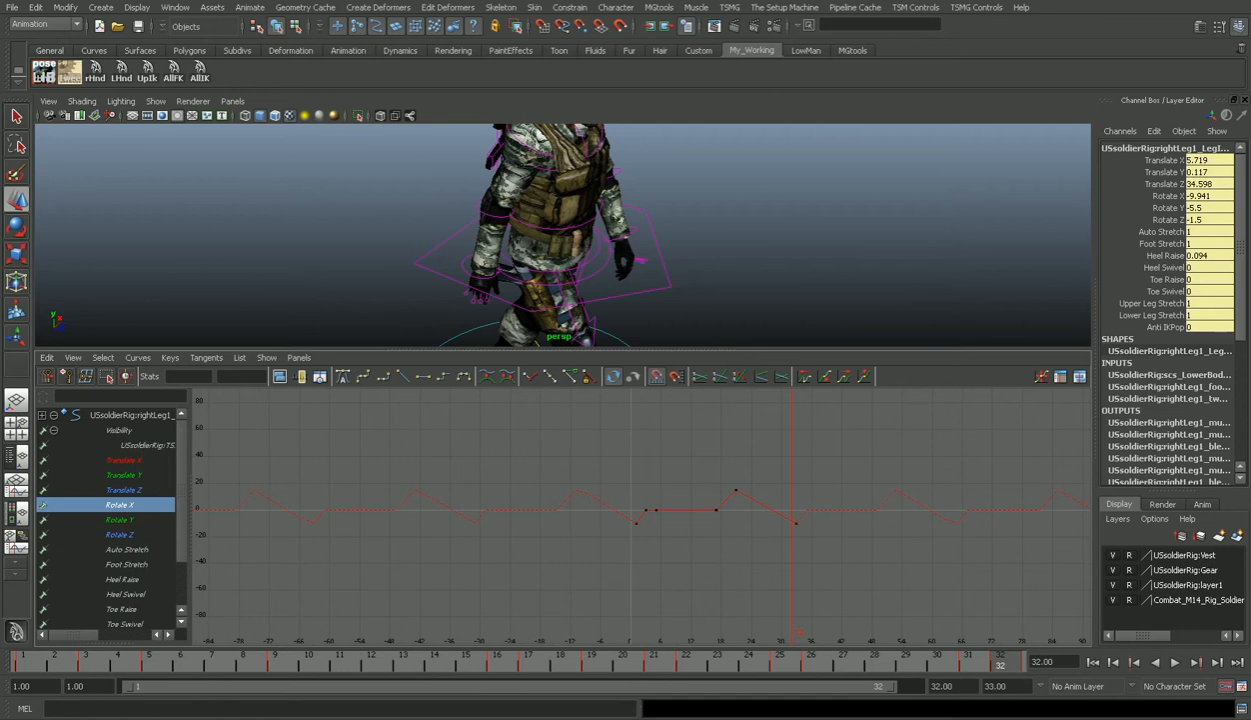
pyautogui.keyDown('alt'); pyautogui.moveTo(571, 515); pyautogui.dragTo(691, 515, button='right'); pyautogui.keyUp('alt')
pyautogui.keyDown('alt'); pyautogui.moveTo(640, 515); pyautogui.dragTo(693, 544, button='middle'); pyautogui.keyUp('alt')
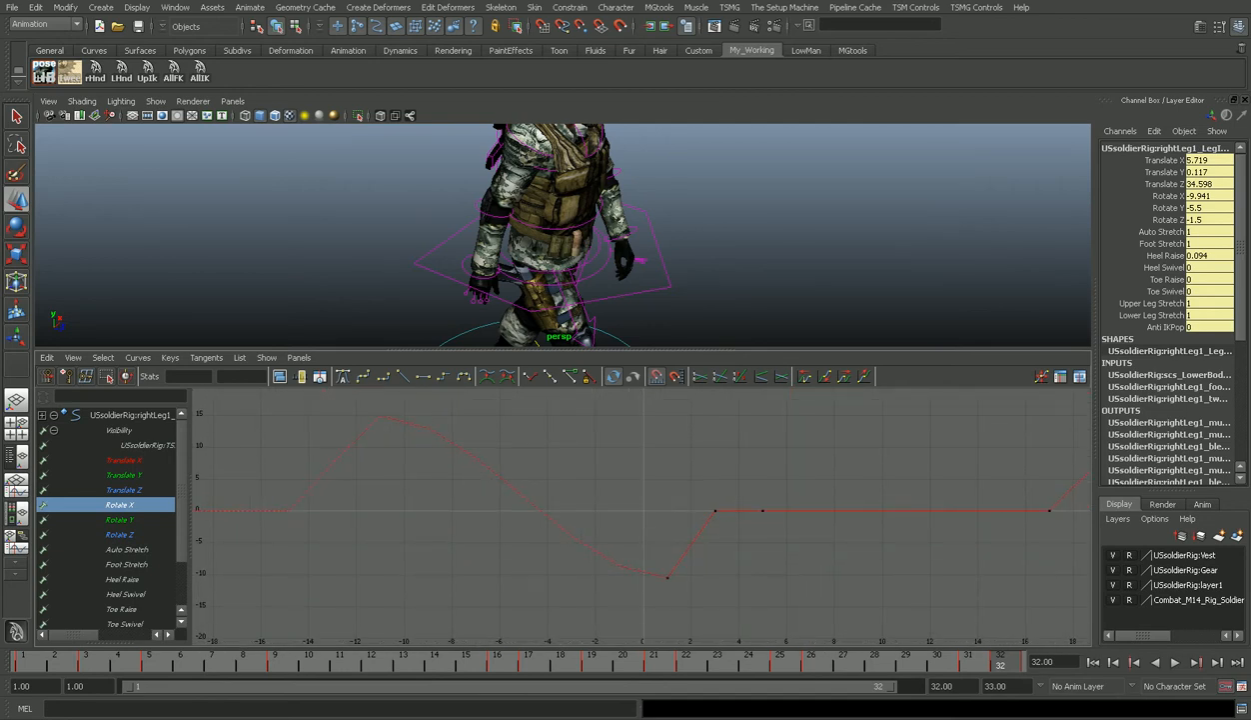
pyautogui.keyDown('alt'); pyautogui.moveTo(860, 509); pyautogui.dragTo(353, 537, button='middle'); pyautogui.keyUp('alt')
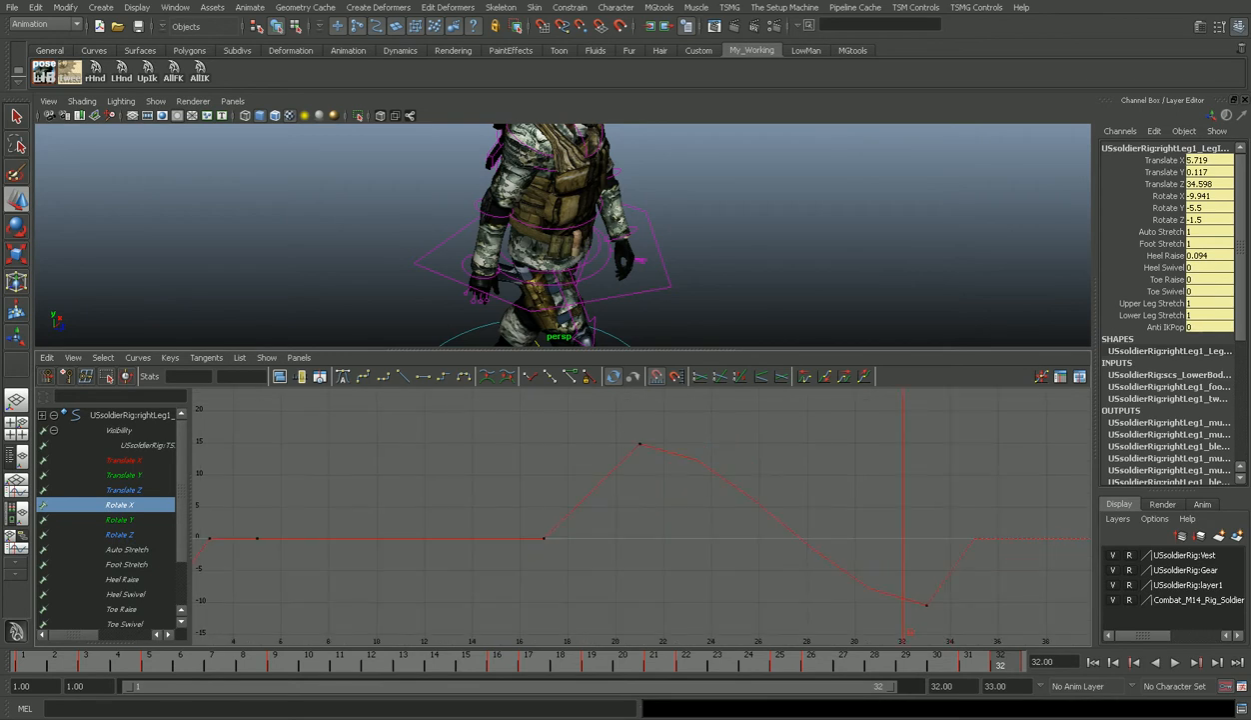
pyautogui.keyDown('alt'); pyautogui.keyDown('shift'); pyautogui.moveTo(641, 515); pyautogui.dragTo(741, 515, button='right'); pyautogui.keyUp('shift'); pyautogui.keyUp('alt')
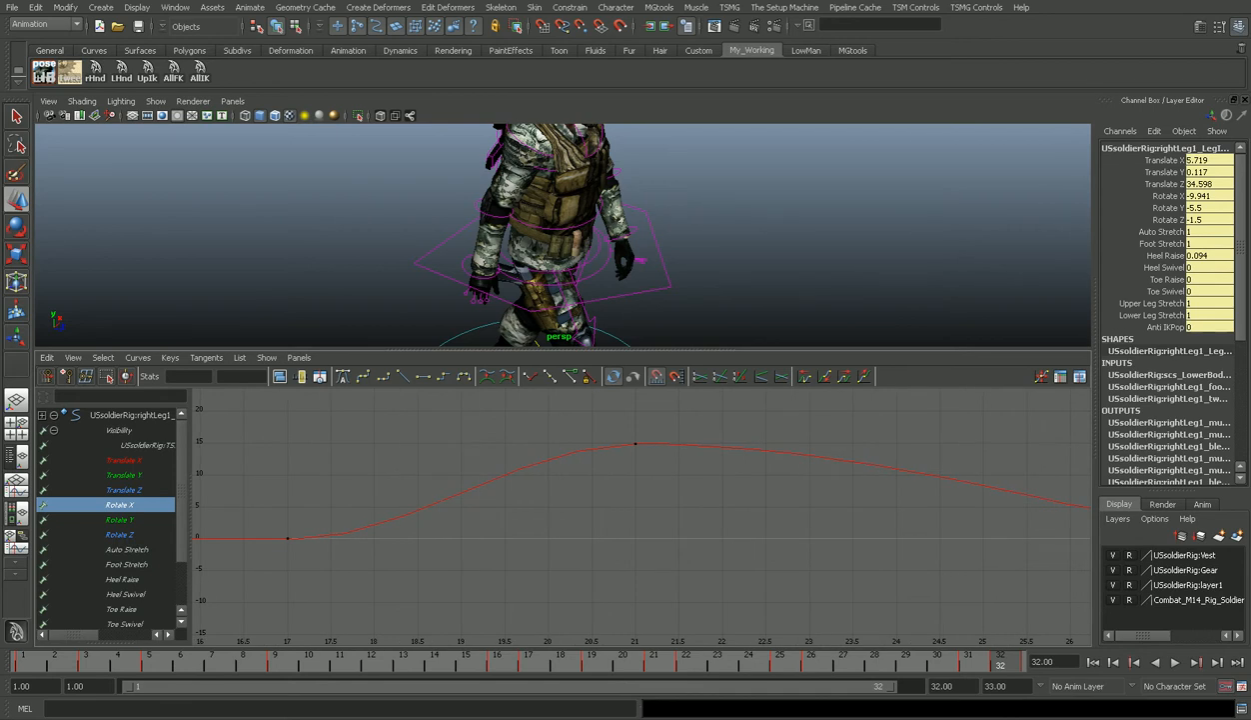
# Try to shift the Rotate X key at frame 21 to frame 16 at about 13.28, and undo the edit.
pyautogui.click(636, 444)
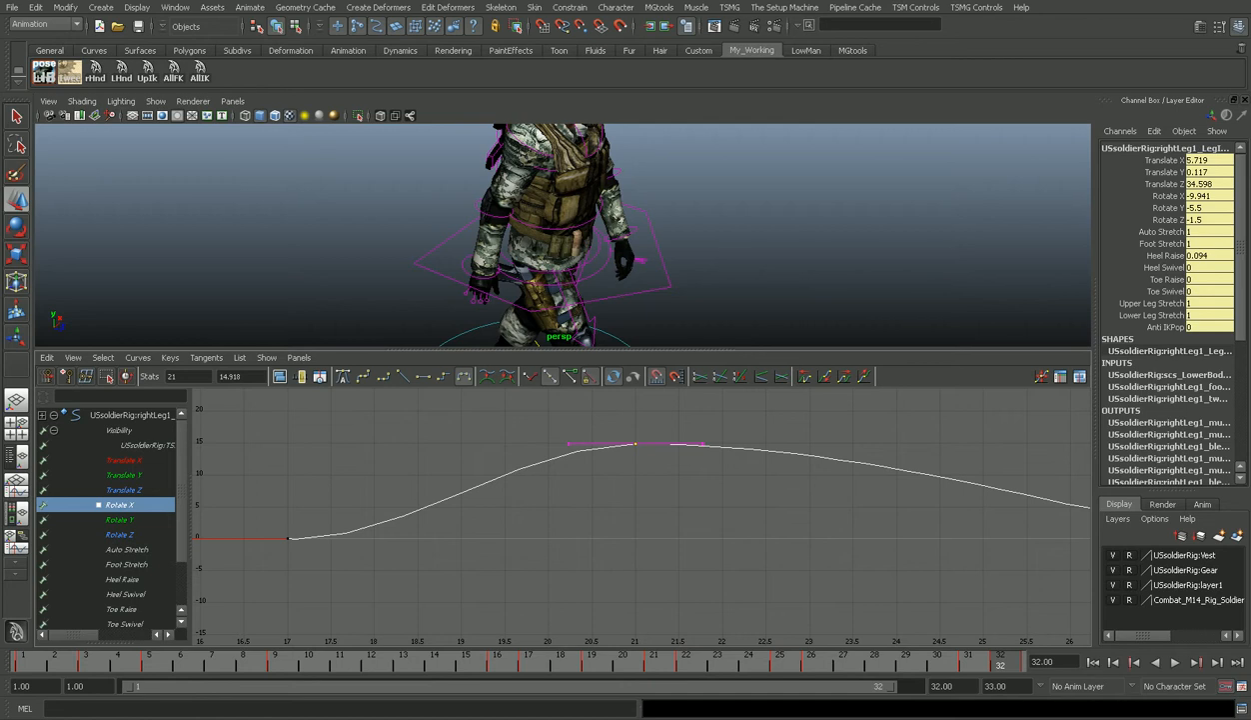
pyautogui.keyDown('alt'); pyautogui.keyDown('shift'); pyautogui.moveTo(640, 490); pyautogui.dragTo(419, 489, button='right'); pyautogui.keyUp('shift'); pyautogui.keyUp('alt')
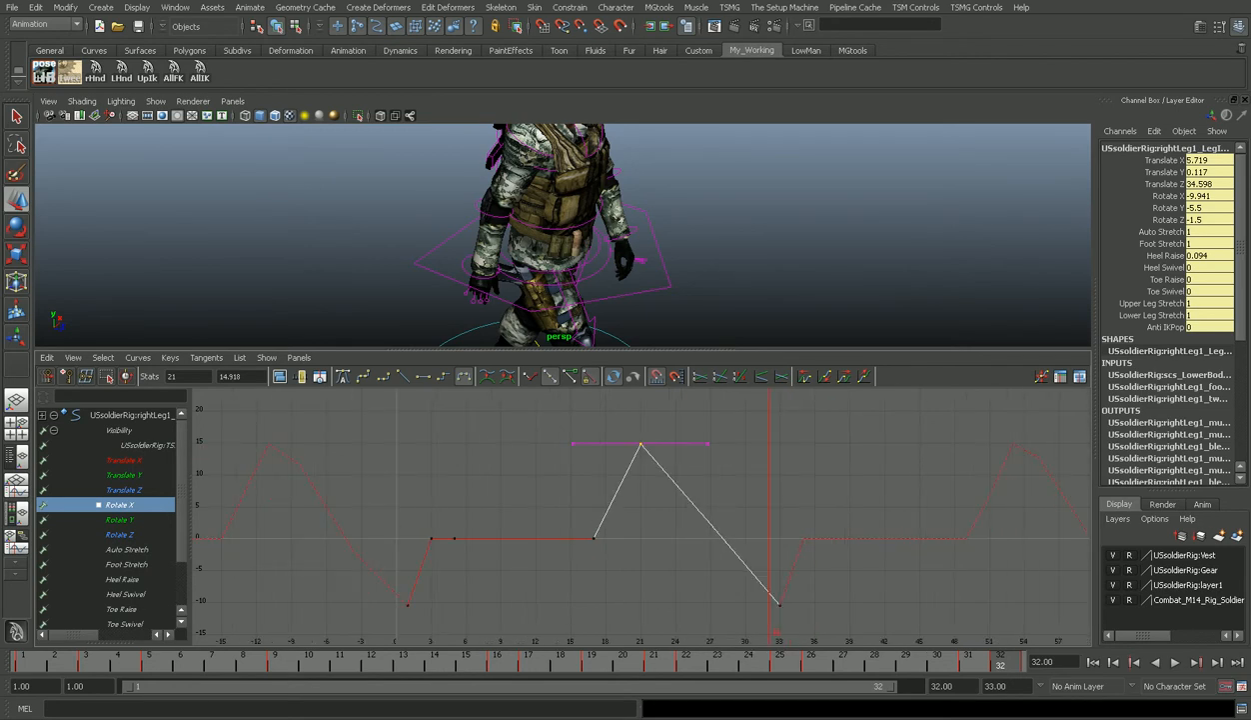
pyautogui.press('f')
pyautogui.keyDown('alt'); pyautogui.keyDown('shift'); pyautogui.moveTo(565, 490); pyautogui.dragTo(605, 489, button='right'); pyautogui.keyUp('shift'); pyautogui.keyUp('alt')
pyautogui.moveTo(638, 444); pyautogui.dragTo(436, 453, button='middle')
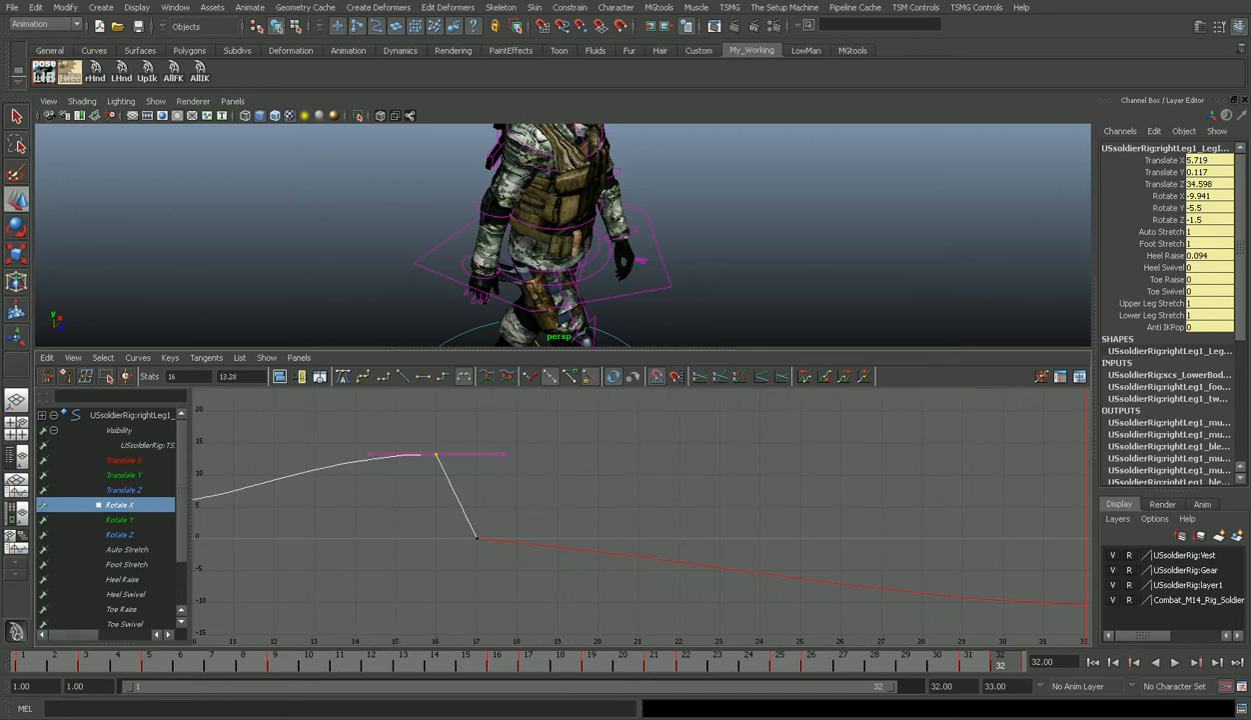
pyautogui.hotkey('ctrl', 'z')
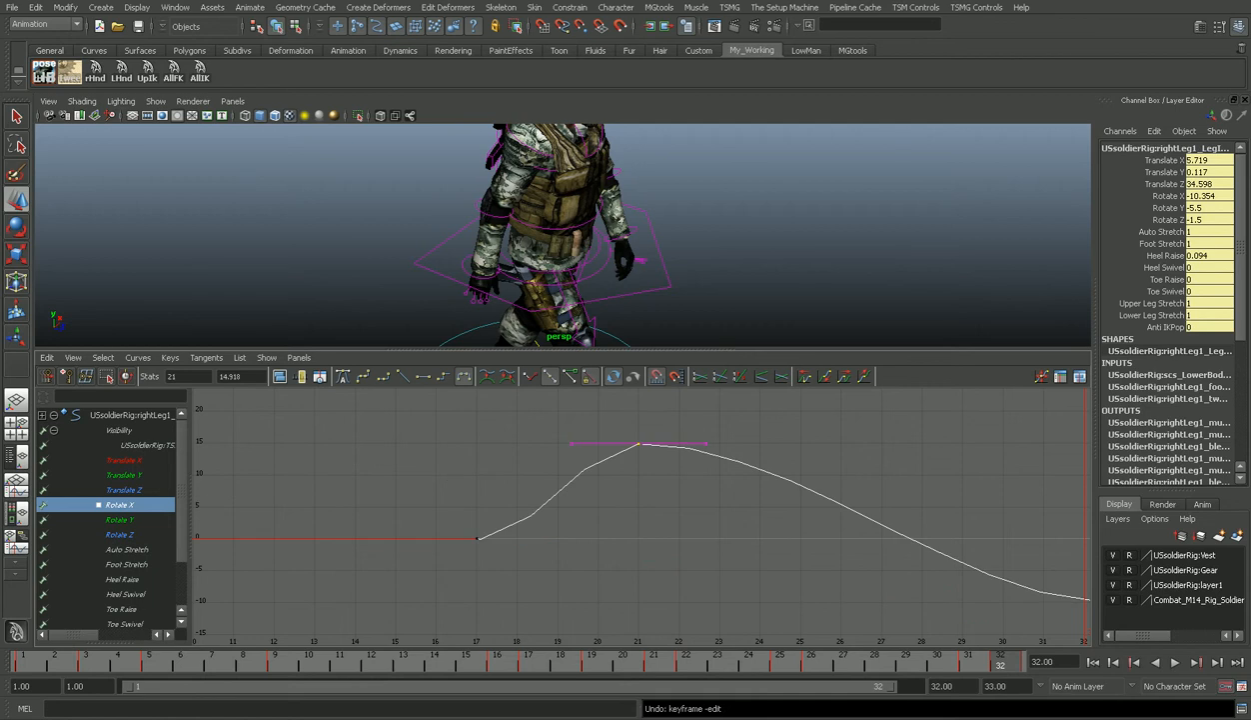
# Examine the Rotate X key at frame 21, its tangents and the curve's slope between frames 17 and 33.
pyautogui.click(700, 510)
pyautogui.keyDown('alt'); pyautogui.moveTo(700, 510); pyautogui.dragTo(583, 509, button='middle'); pyautogui.keyUp('alt')
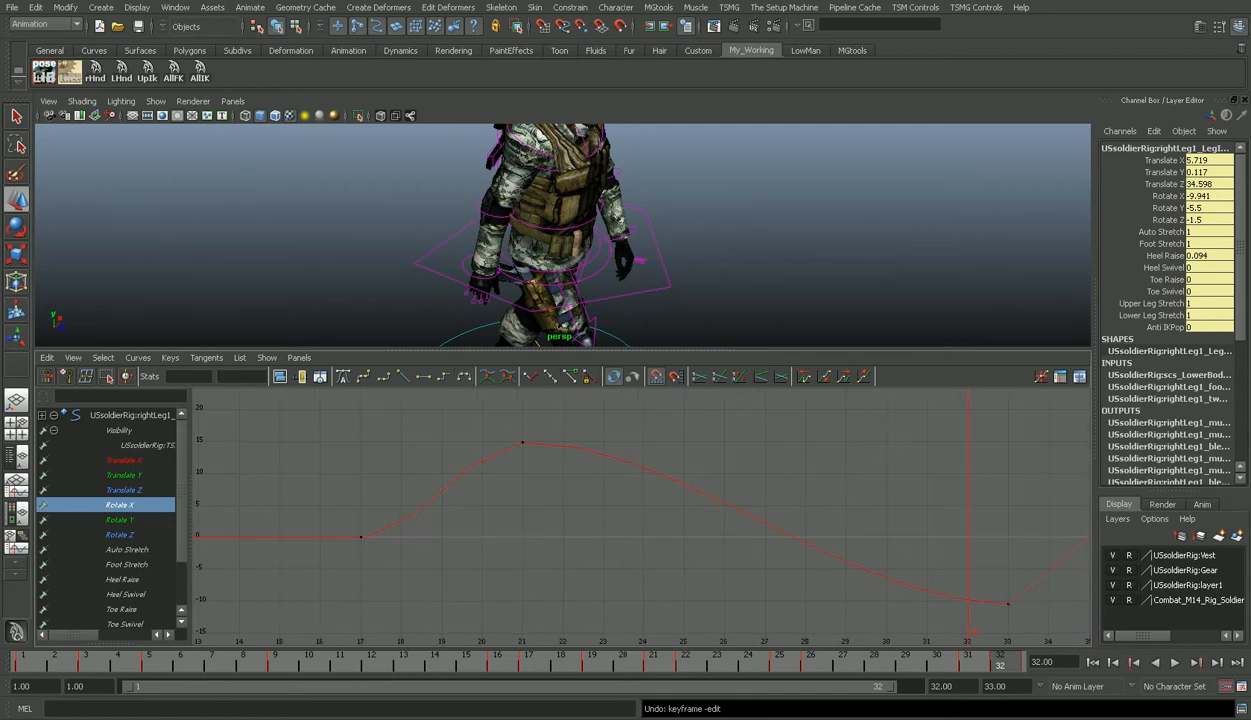
pyautogui.keyDown('alt'); pyautogui.keyDown('shift'); pyautogui.moveTo(600, 509); pyautogui.dragTo(782, 510, button='right'); pyautogui.keyUp('shift'); pyautogui.keyUp('alt')
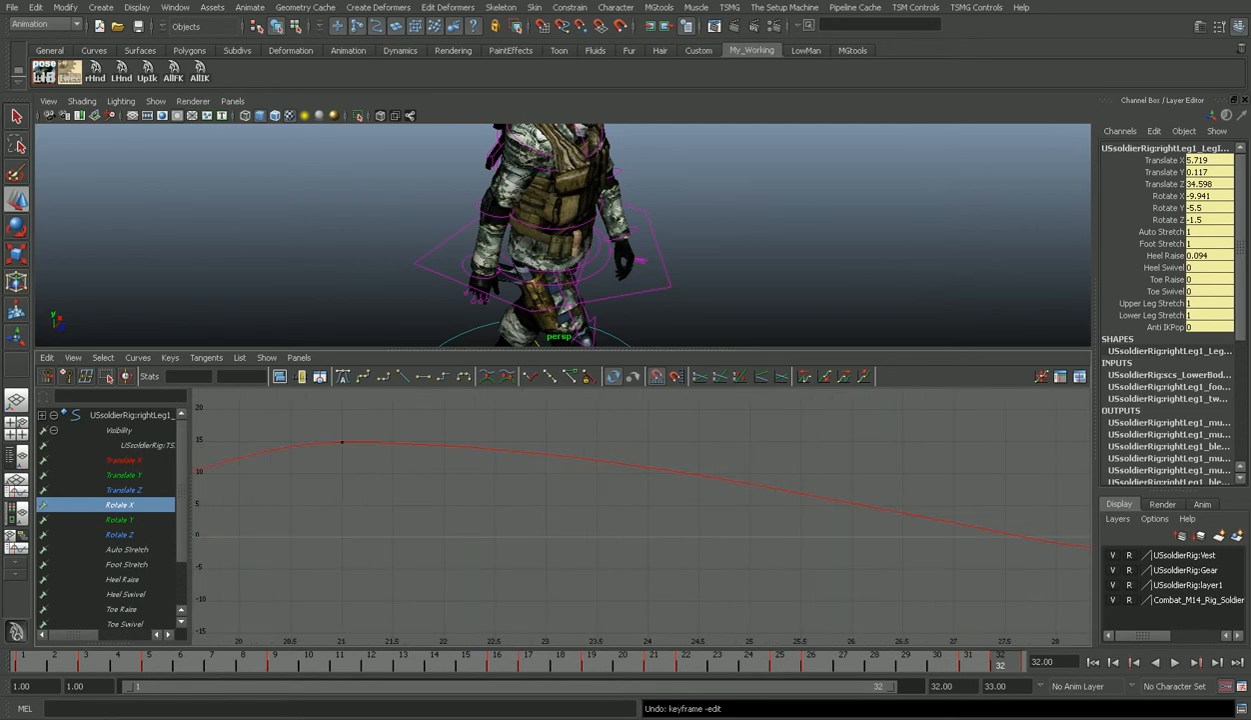
pyautogui.click(342, 442)
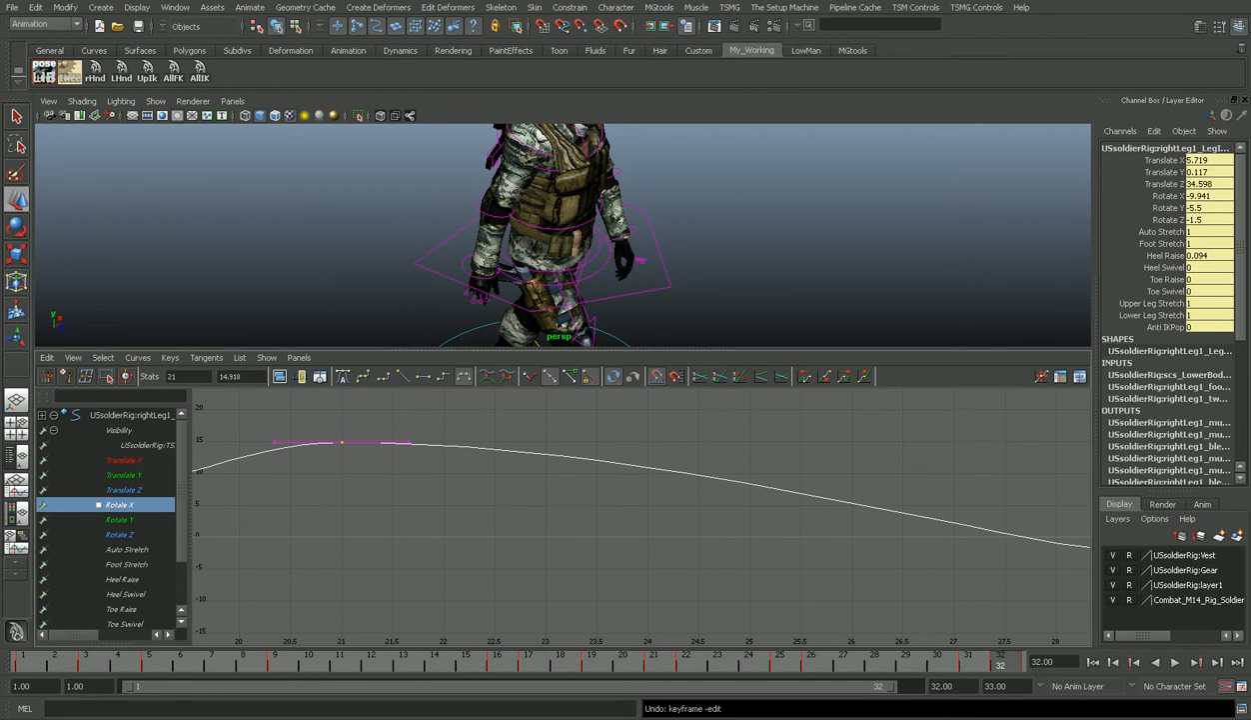
pyautogui.keyDown('alt'); pyautogui.keyDown('shift'); pyautogui.moveTo(640, 510); pyautogui.dragTo(465, 510, button='right'); pyautogui.keyUp('shift'); pyautogui.keyUp('alt')
pyautogui.keyDown('alt'); pyautogui.keyDown('shift'); pyautogui.moveTo(639, 450); pyautogui.dragTo(640, 630, button='right'); pyautogui.keyUp('shift'); pyautogui.keyUp('alt')
pyautogui.keyDown('alt'); pyautogui.keyDown('shift'); pyautogui.moveTo(639, 510); pyautogui.dragTo(350, 510, button='right'); pyautogui.keyUp('shift'); pyautogui.keyUp('alt')
pyautogui.press('f')
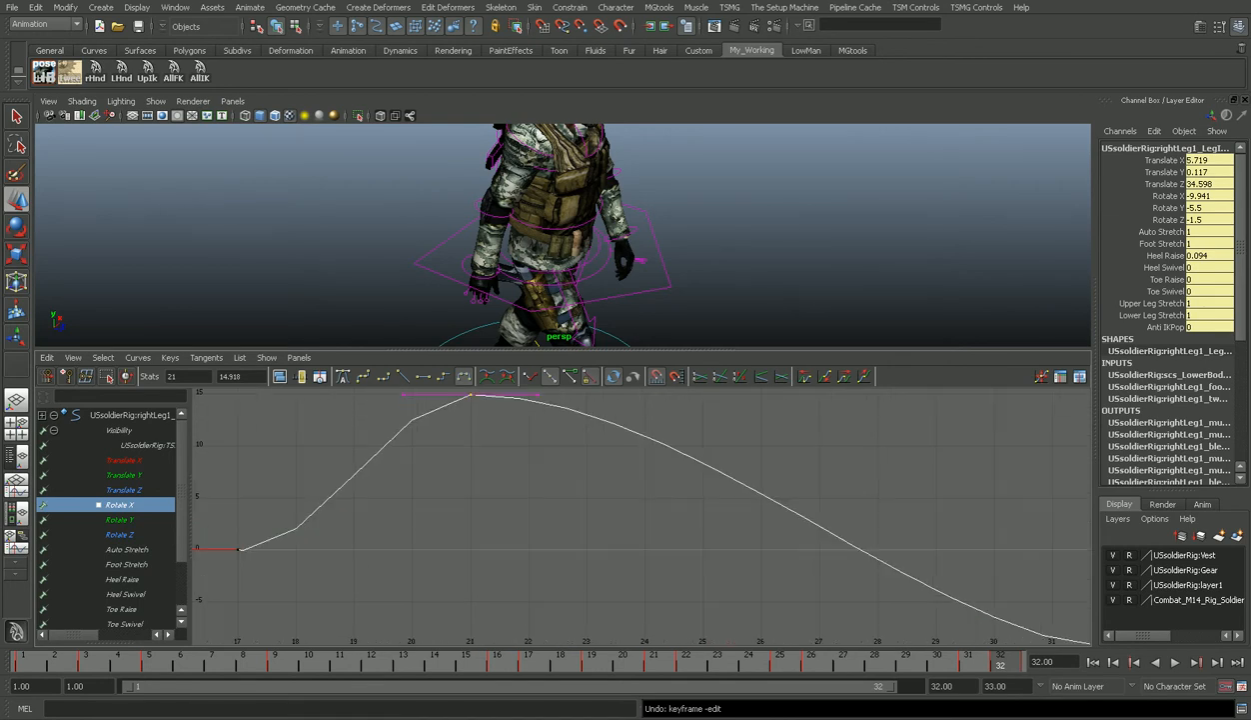
pyautogui.keyDown('alt'); pyautogui.moveTo(639, 500); pyautogui.dragTo(645, 522, button='middle'); pyautogui.keyUp('alt')
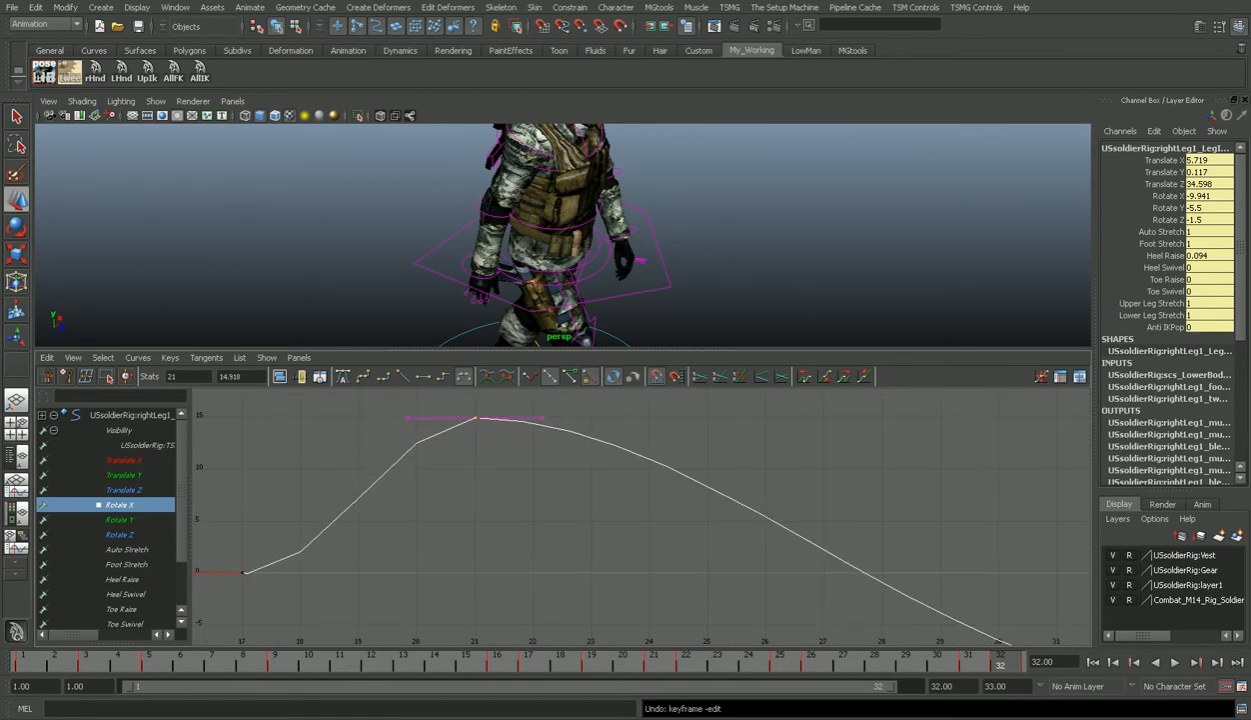
pyautogui.keyDown('alt'); pyautogui.moveTo(640, 515); pyautogui.dragTo(540, 515, button='right'); pyautogui.keyUp('alt')
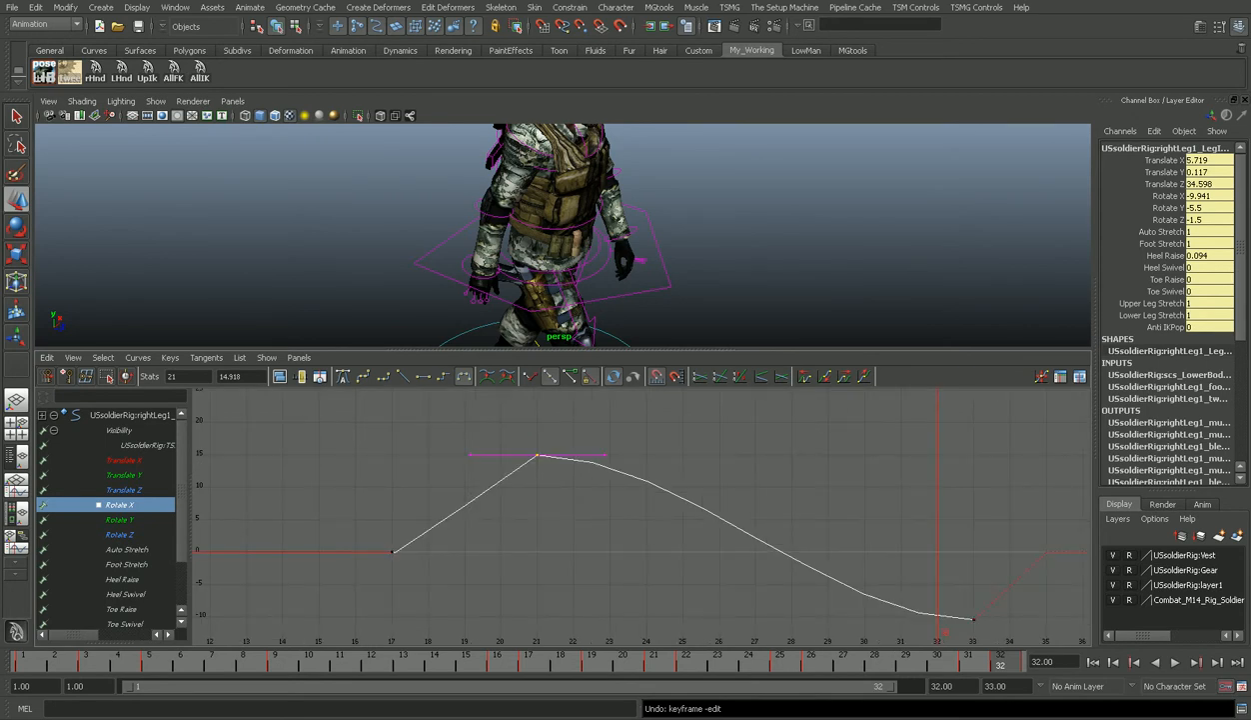
pyautogui.keyDown('alt'); pyautogui.moveTo(560, 234); pyautogui.dragTo(664, 240); pyautogui.keyUp('alt')
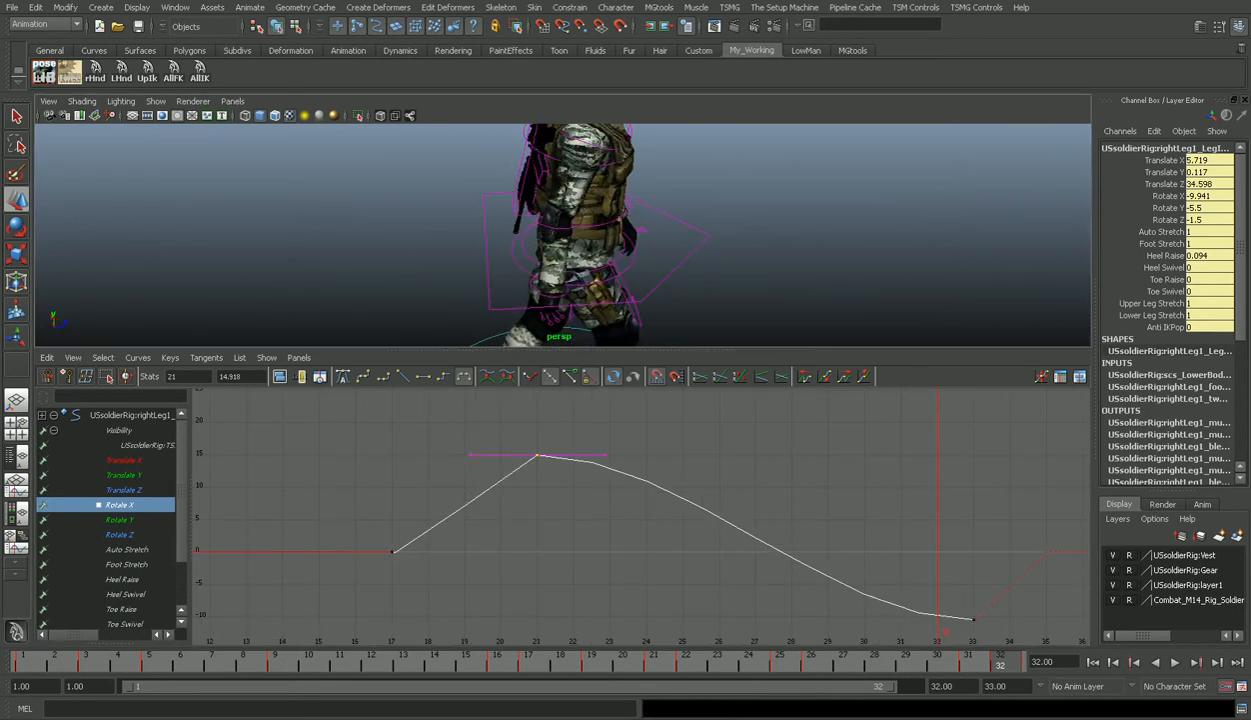
# Examine the soldier's upper body, arms and hips at frame 32 from the side and front three-quarter angles.
pyautogui.keyDown('alt'); pyautogui.moveTo(574, 200); pyautogui.dragTo(585, 265, button='middle'); pyautogui.keyUp('alt')
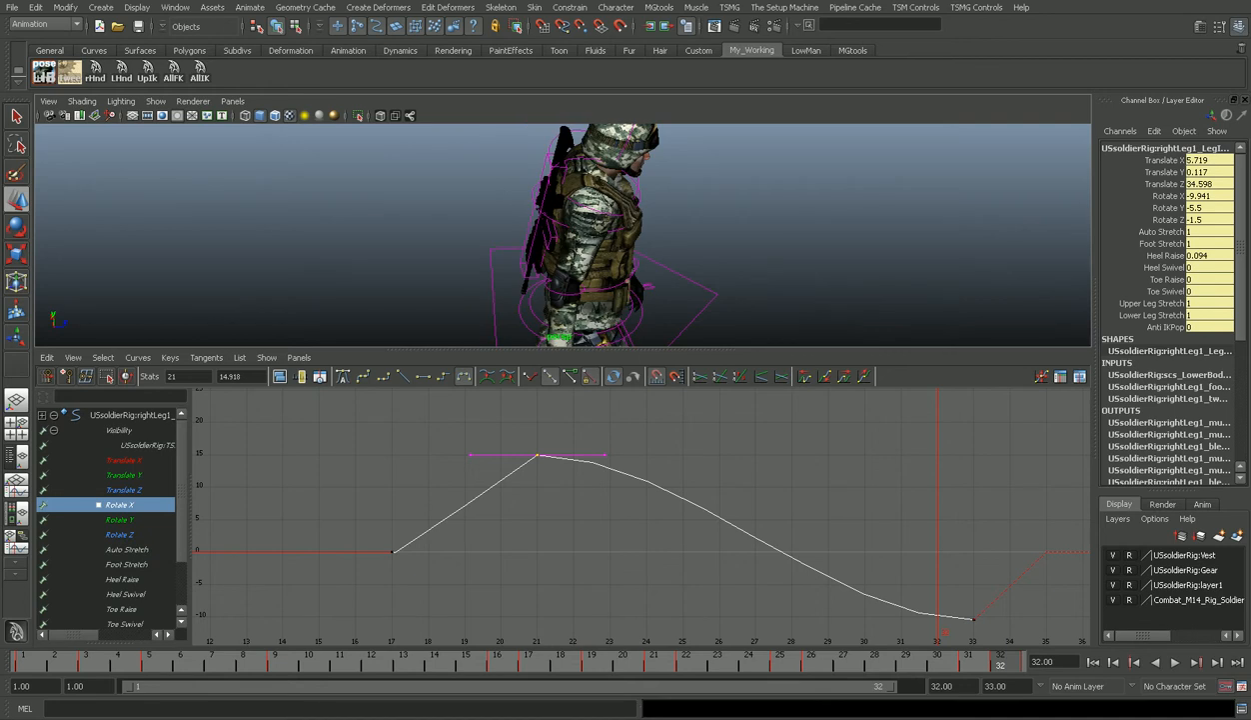
pyautogui.keyDown('alt'); pyautogui.moveTo(620, 235); pyautogui.dragTo(520, 239); pyautogui.keyUp('alt')
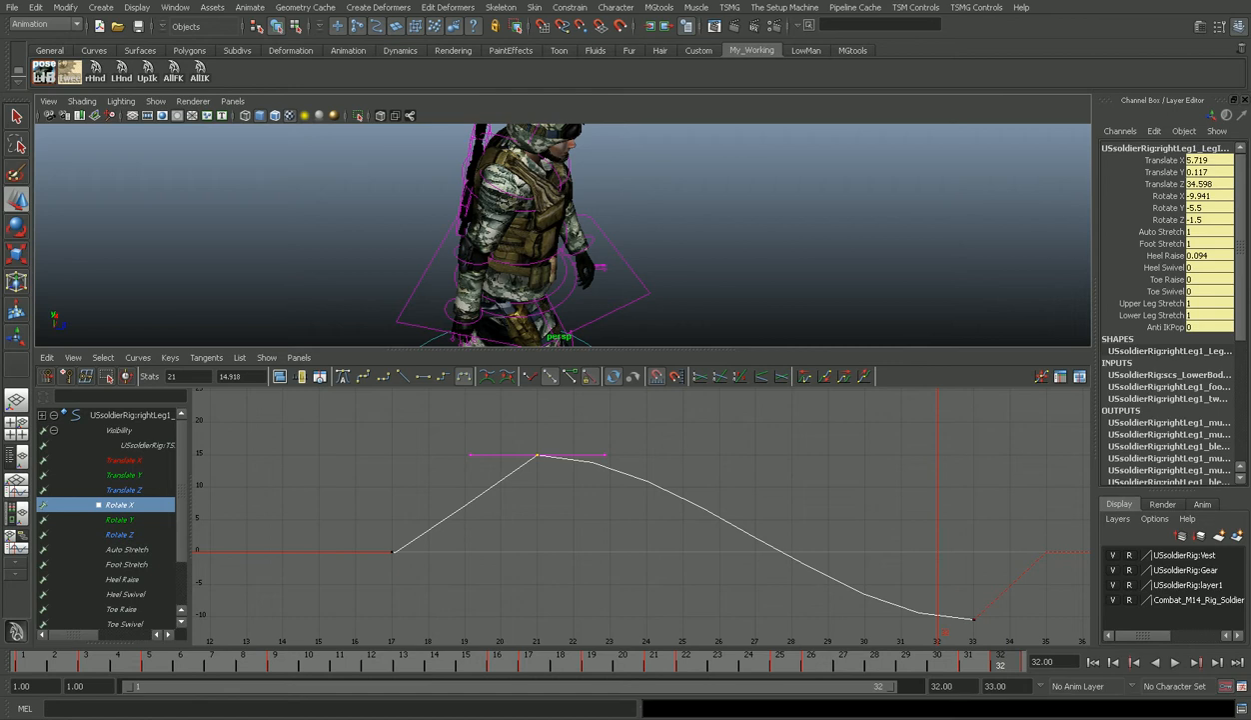
pyautogui.keyDown('alt'); pyautogui.moveTo(599, 255); pyautogui.dragTo(535, 225); pyautogui.keyUp('alt')
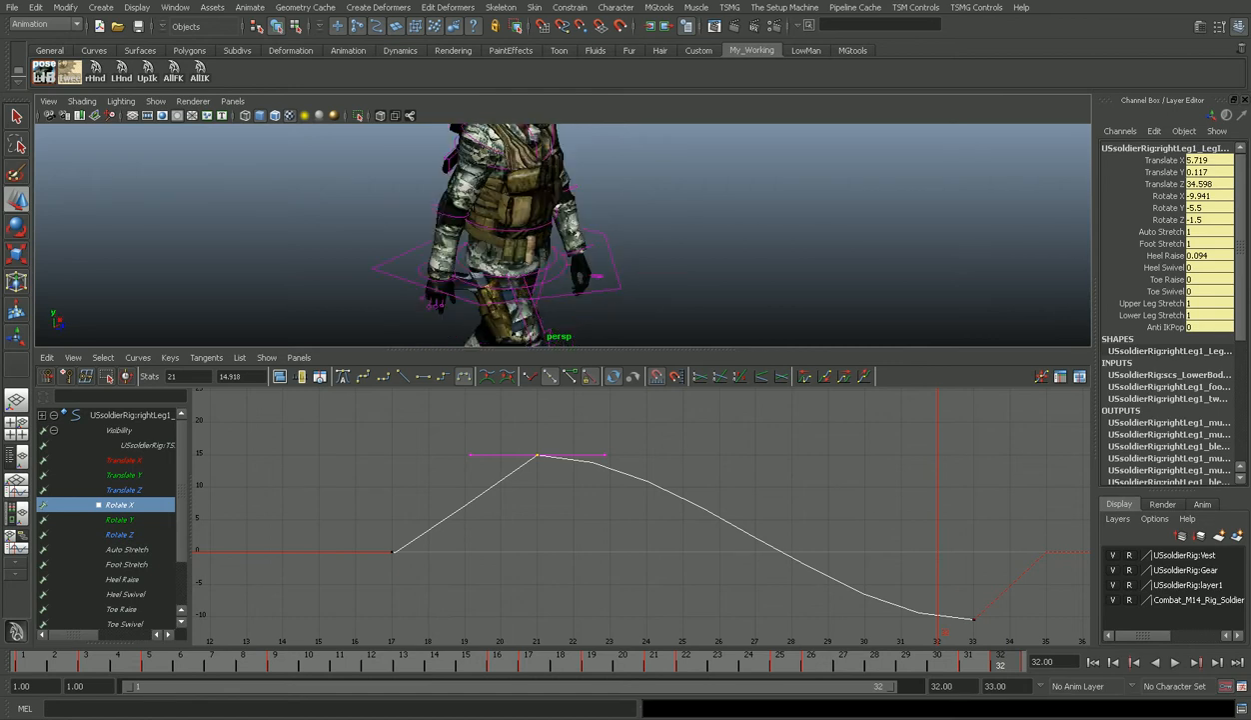
pyautogui.keyDown('alt'); pyautogui.moveTo(550, 235); pyautogui.dragTo(495, 240, button='right'); pyautogui.keyUp('alt')
pyautogui.keyDown('alt'); pyautogui.moveTo(510, 239); pyautogui.dragTo(559, 240); pyautogui.keyUp('alt')
pyautogui.keyDown('alt'); pyautogui.moveTo(559, 240); pyautogui.dragTo(525, 240, button='right'); pyautogui.keyUp('alt')
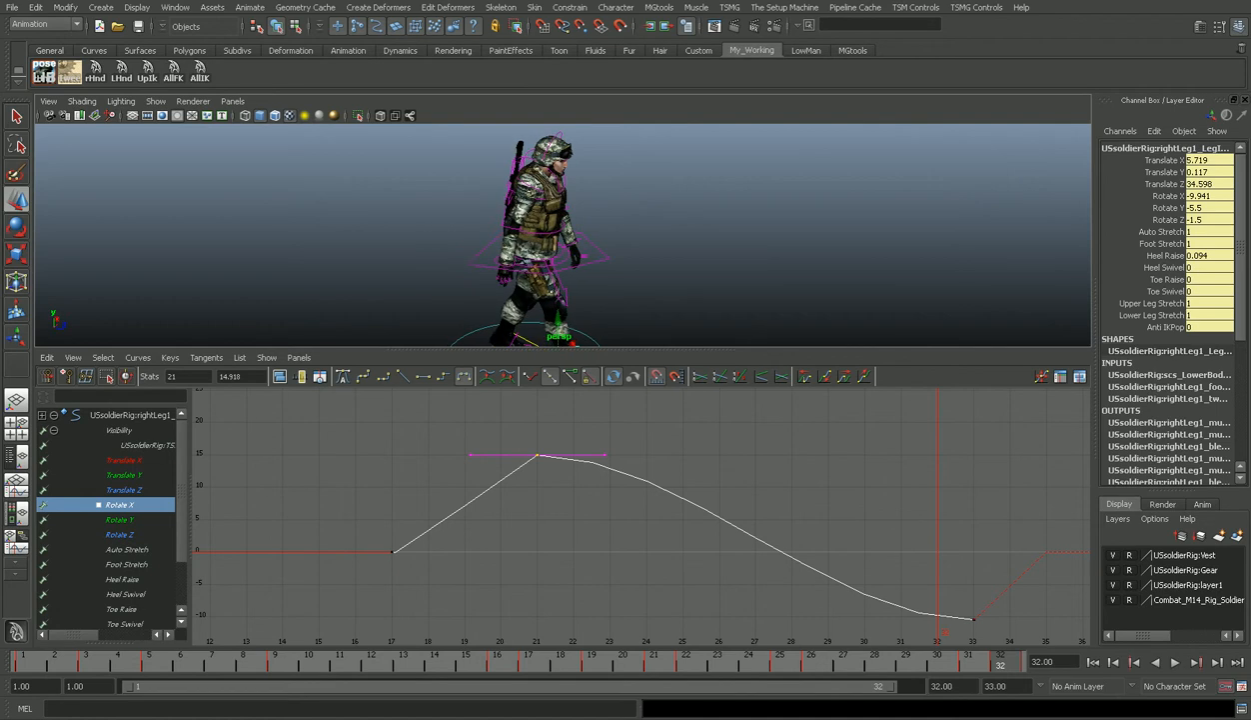
pyautogui.keyDown('alt'); pyautogui.moveTo(544, 240); pyautogui.dragTo(555, 234); pyautogui.keyUp('alt')
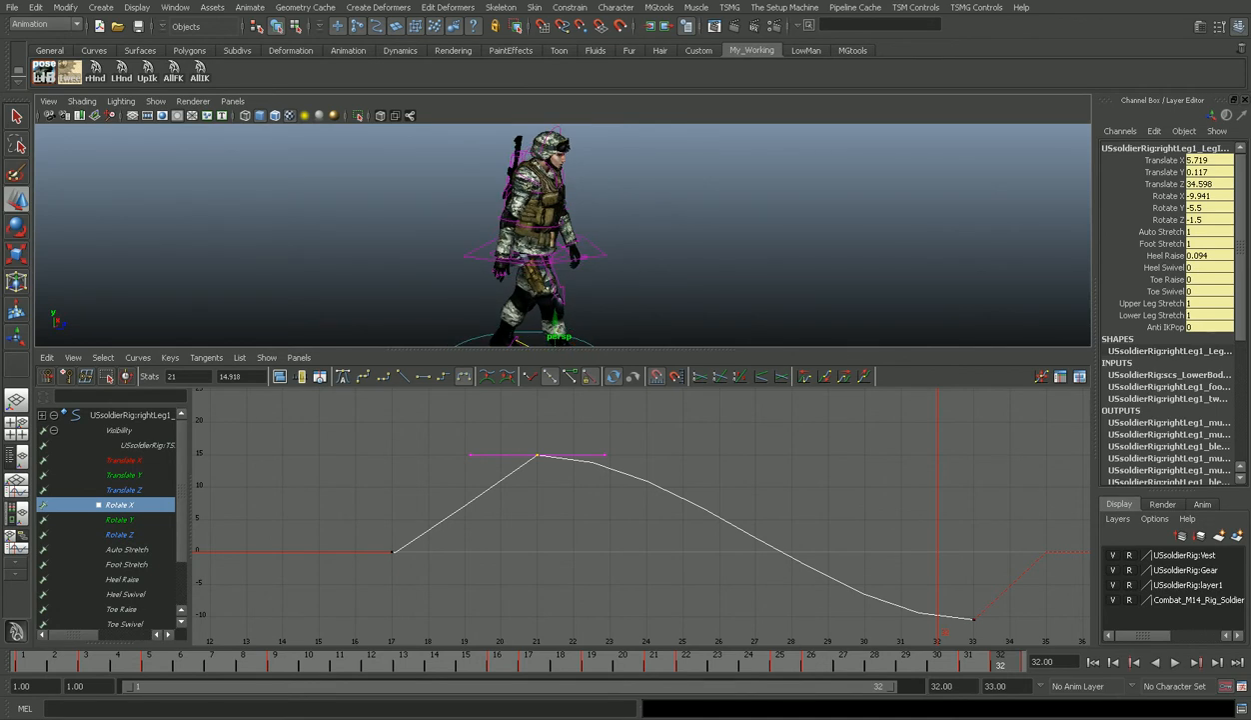
# Enlarge the perspective view and examine the soldier's full-body walk pose at frame 32 from both sides and behind.
pyautogui.press('space')
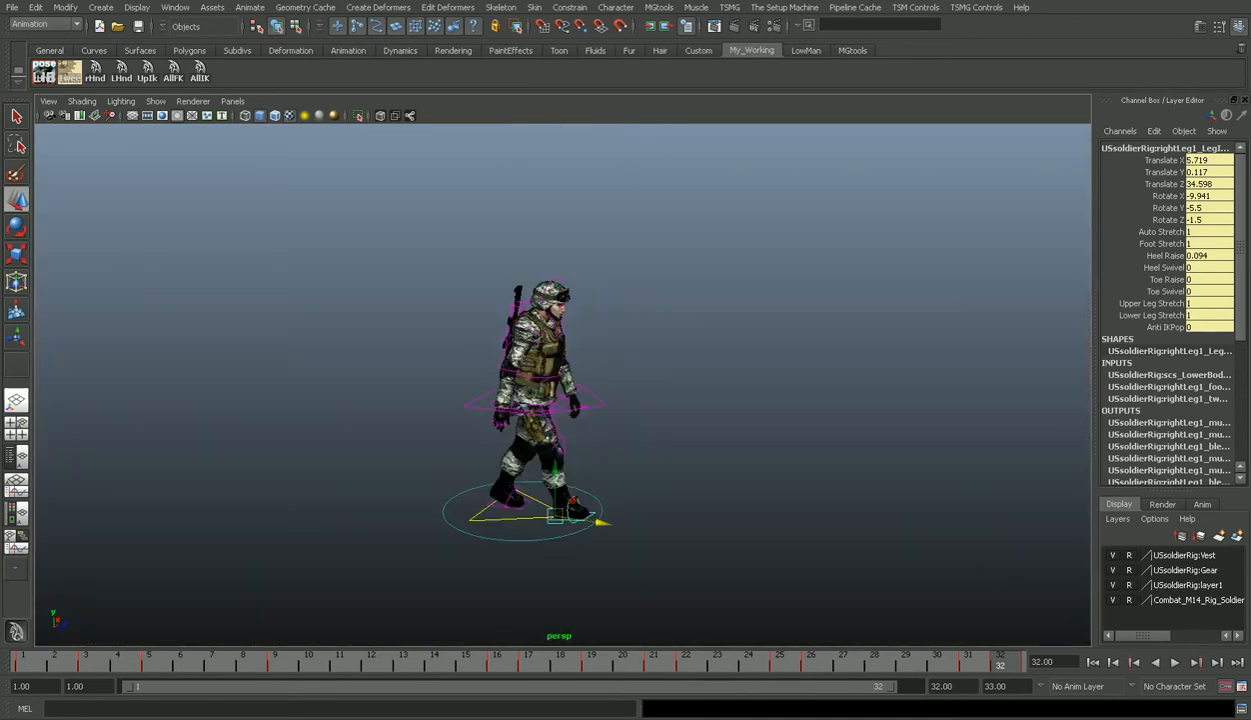
pyautogui.keyDown('alt'); pyautogui.moveTo(539, 385); pyautogui.dragTo(639, 385, button='right'); pyautogui.keyUp('alt')
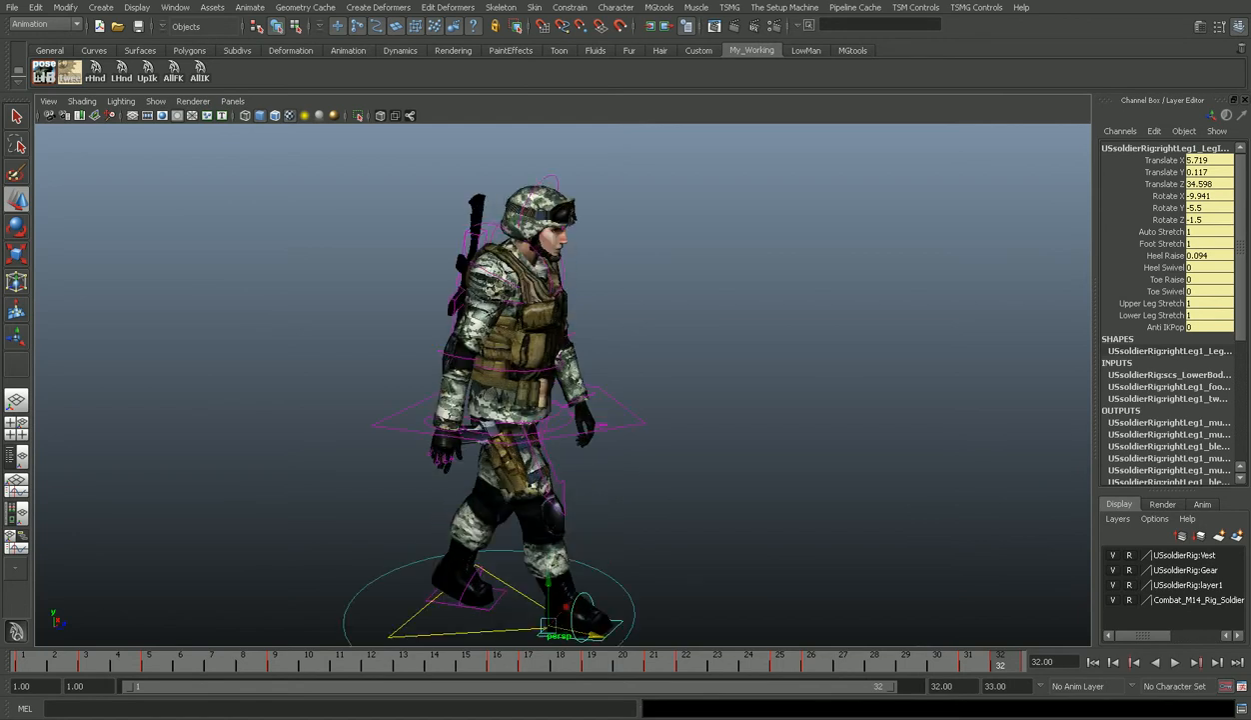
pyautogui.keyDown('alt'); pyautogui.moveTo(560, 400); pyautogui.dragTo(577, 369, button='middle'); pyautogui.keyUp('alt')
pyautogui.keyDown('alt'); pyautogui.moveTo(560, 400); pyautogui.dragTo(850, 400); pyautogui.keyUp('alt')
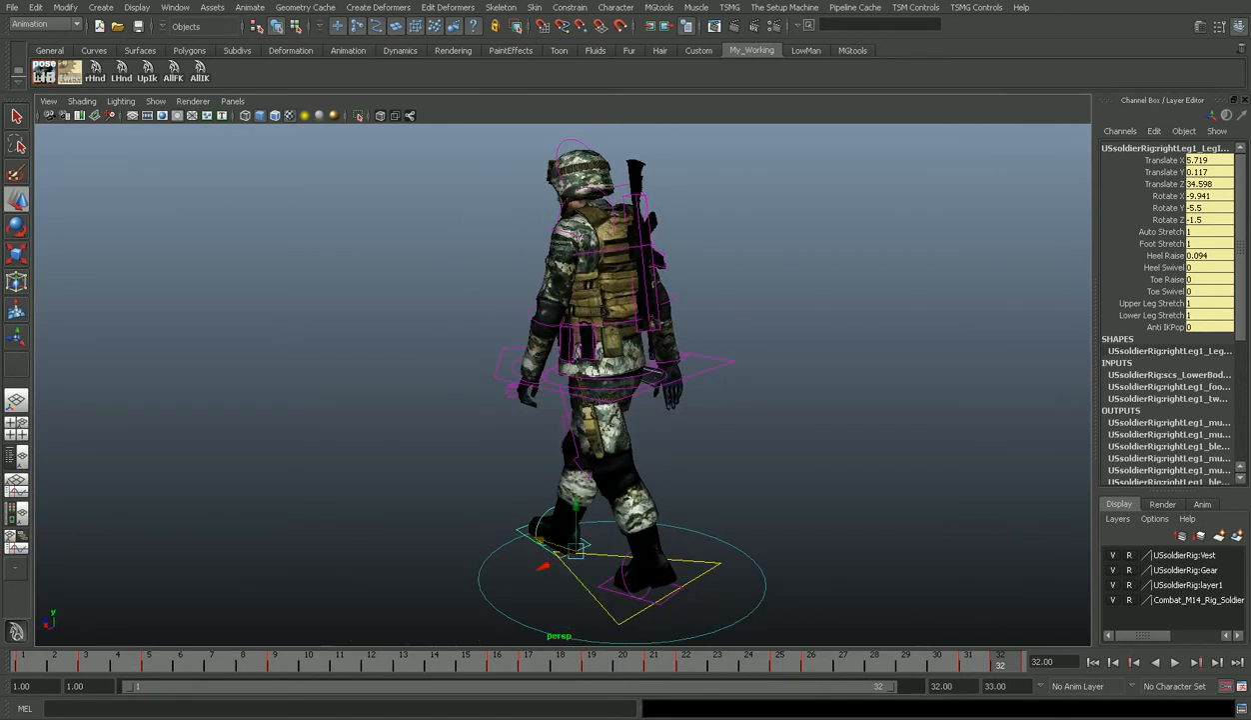
pyautogui.keyDown('alt'); pyautogui.moveTo(559, 400); pyautogui.dragTo(685, 382); pyautogui.keyUp('alt')
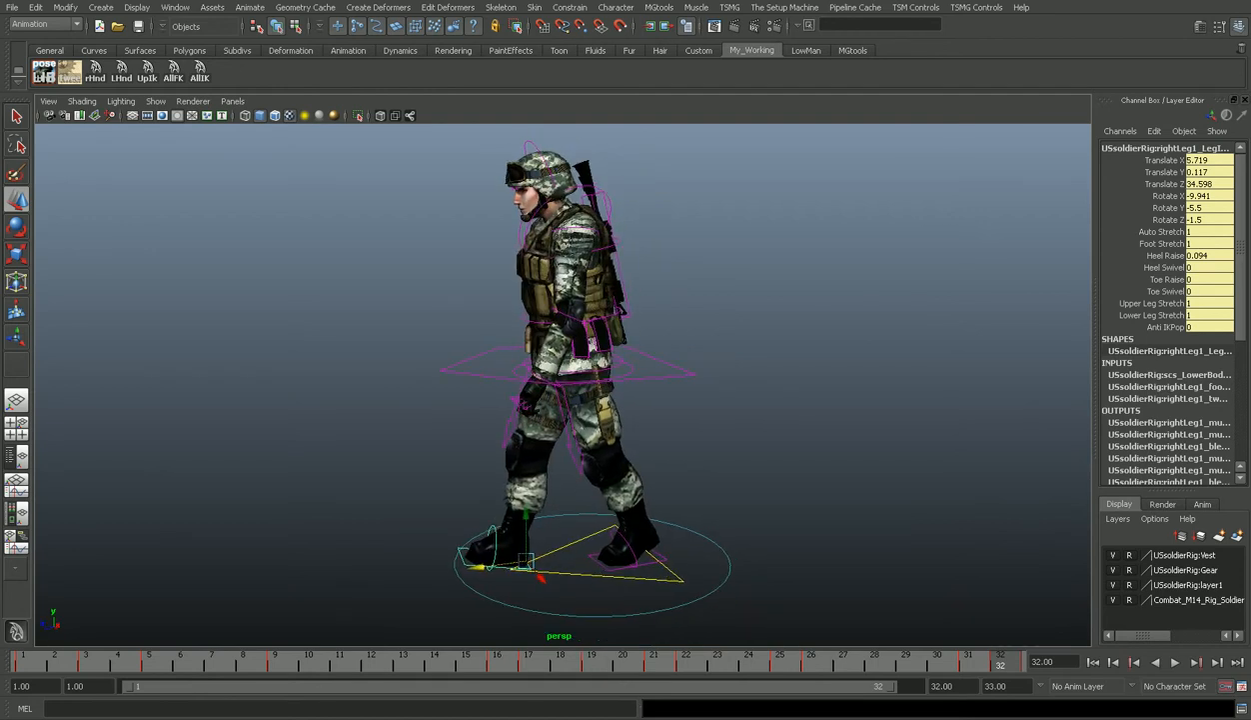
pyautogui.keyDown('alt'); pyautogui.moveTo(560, 399); pyautogui.dragTo(615, 397); pyautogui.keyUp('alt')
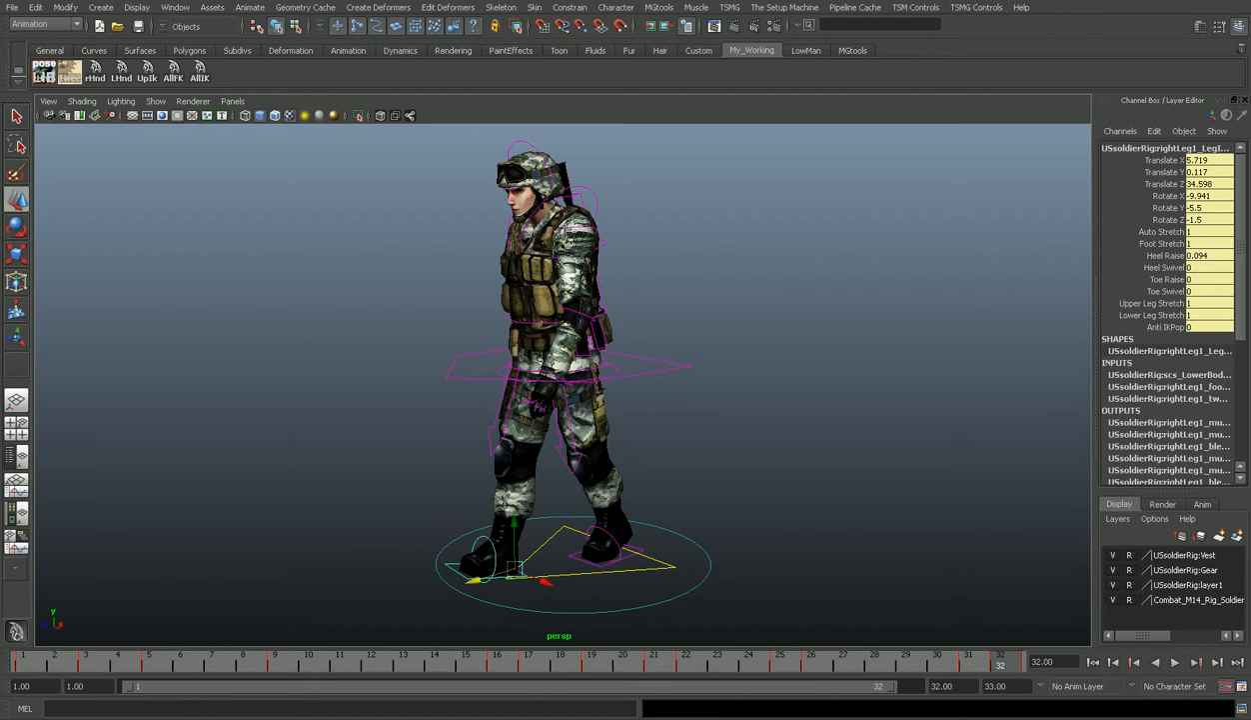
# Inspect the soldier's upper body control and the circular root control on the ground from the side.
pyautogui.moveTo(657, 340); pyautogui.dragTo(661, 372)
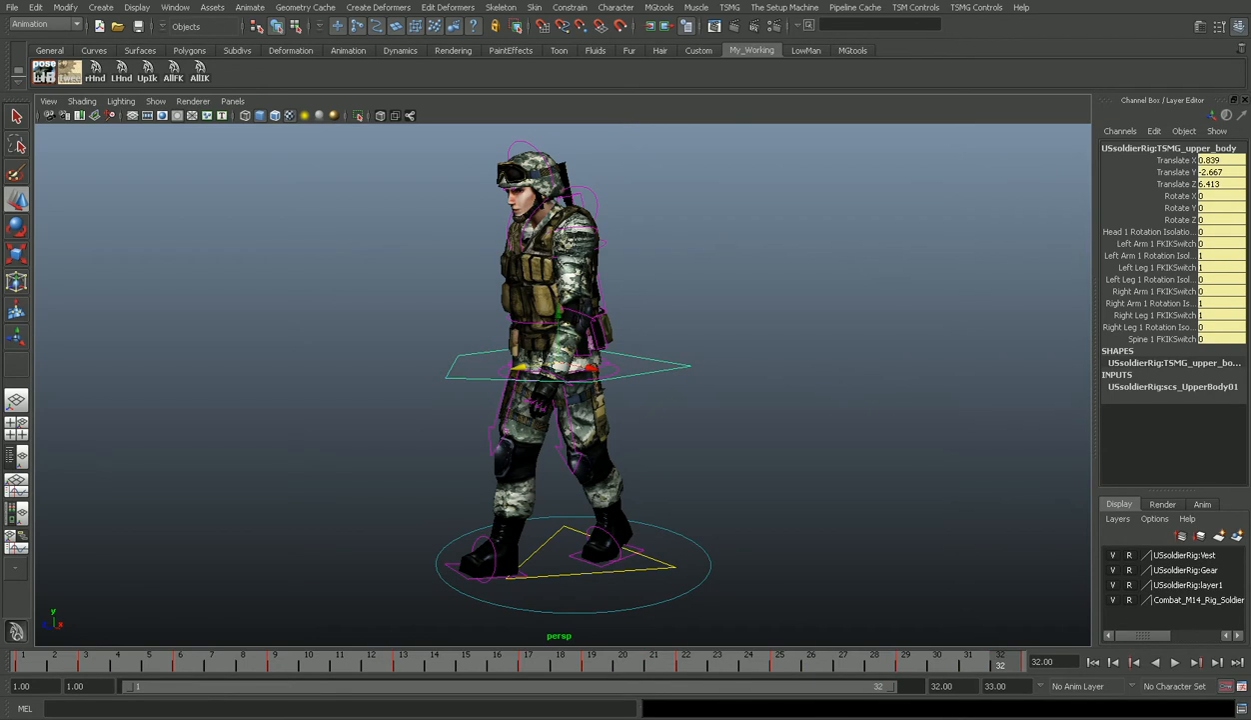
pyautogui.click(680, 535)
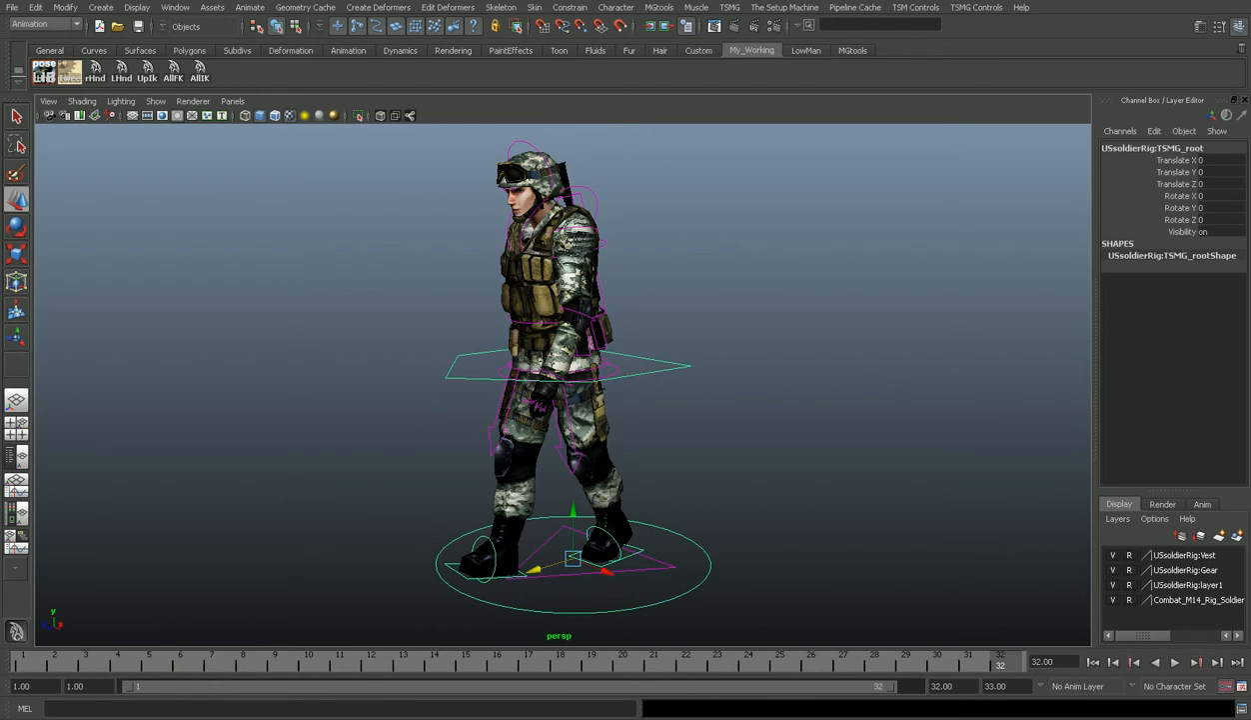
pyautogui.keyDown('alt'); pyautogui.moveTo(670, 440); pyautogui.dragTo(542, 464); pyautogui.keyUp('alt')
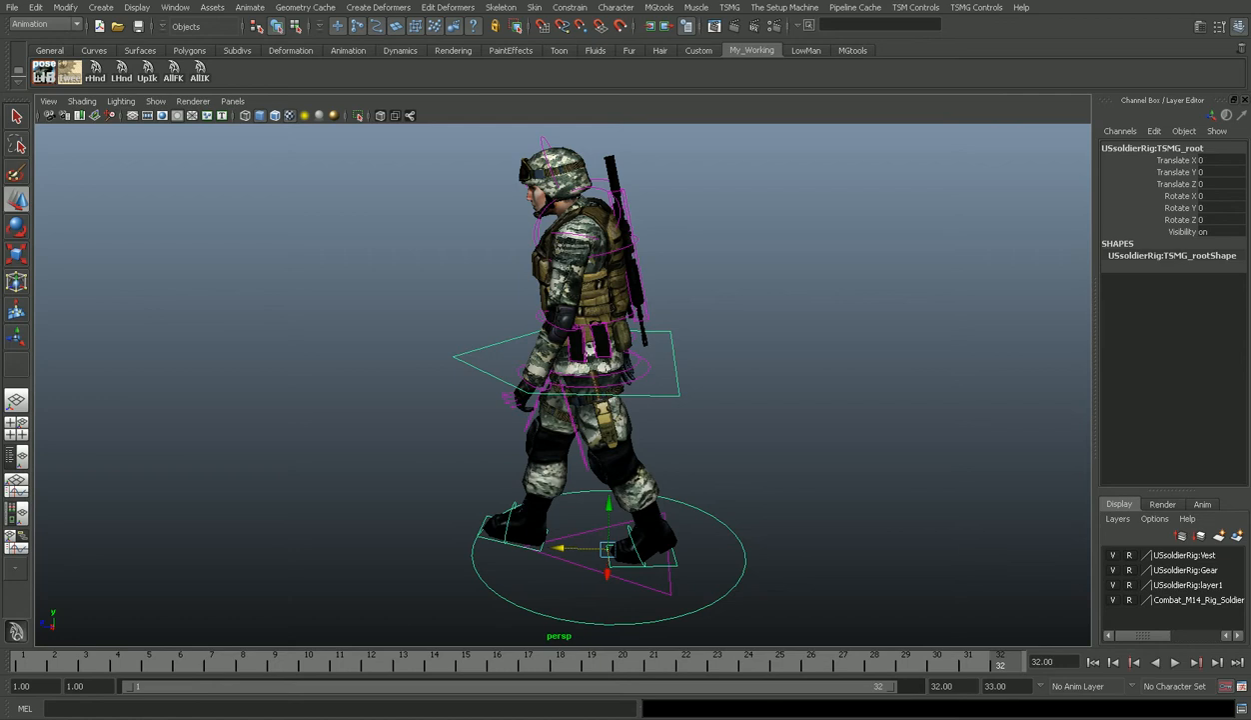
pyautogui.keyDown('alt'); pyautogui.moveTo(560, 380); pyautogui.dragTo(593, 397); pyautogui.keyUp('alt')
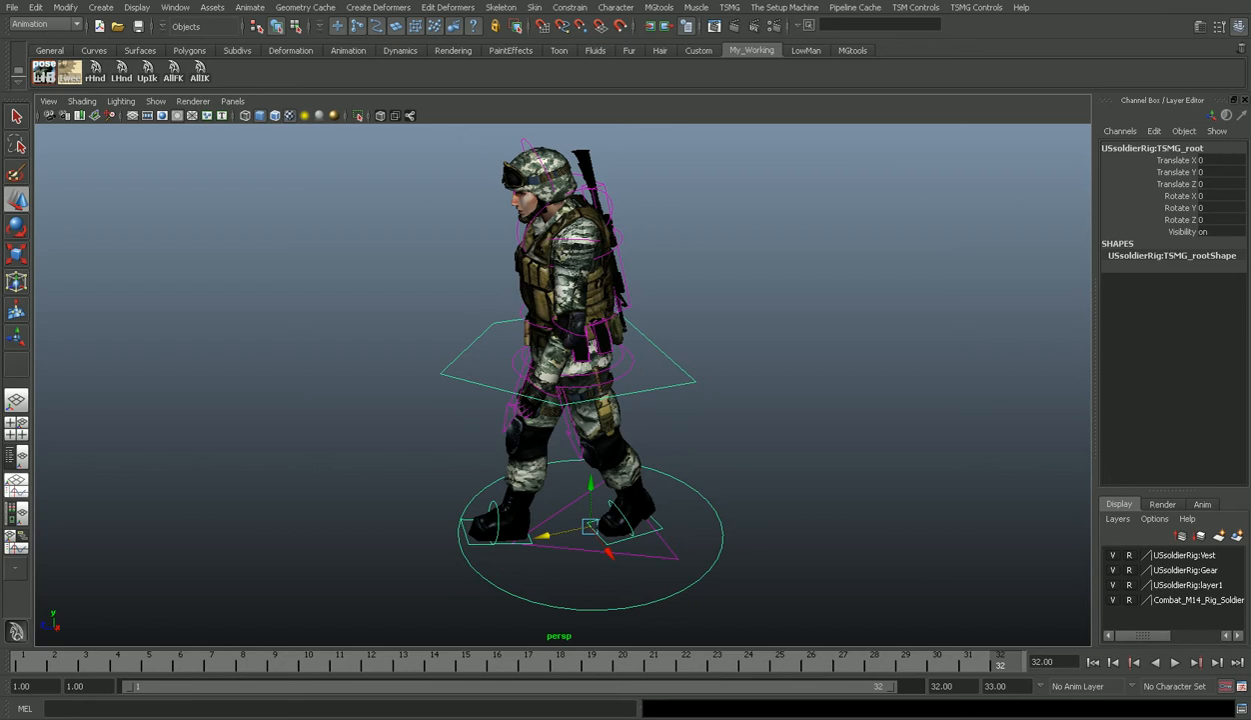
# Restore the combined perspective and Graph Editor layout, and isolate the left foot control's Rotate X curve.
pyautogui.click(16, 485)
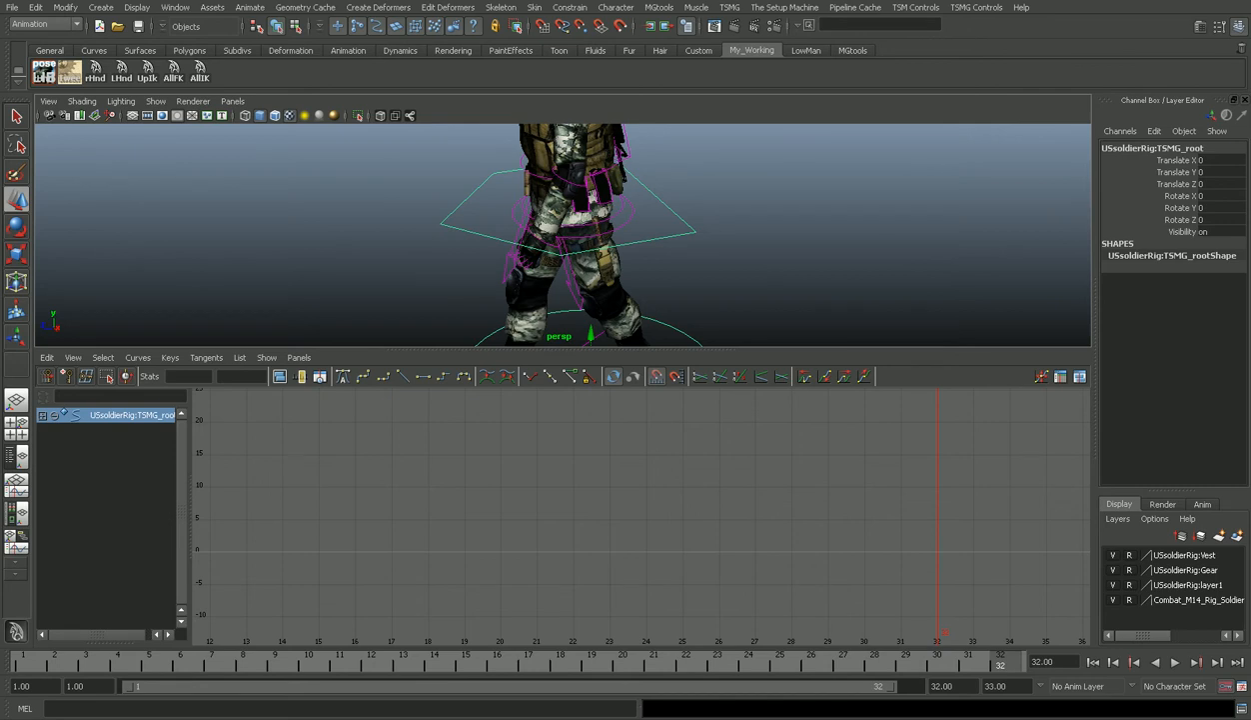
pyautogui.keyDown('alt'); pyautogui.moveTo(575, 265); pyautogui.dragTo(565, 212, button='middle'); pyautogui.keyUp('alt')
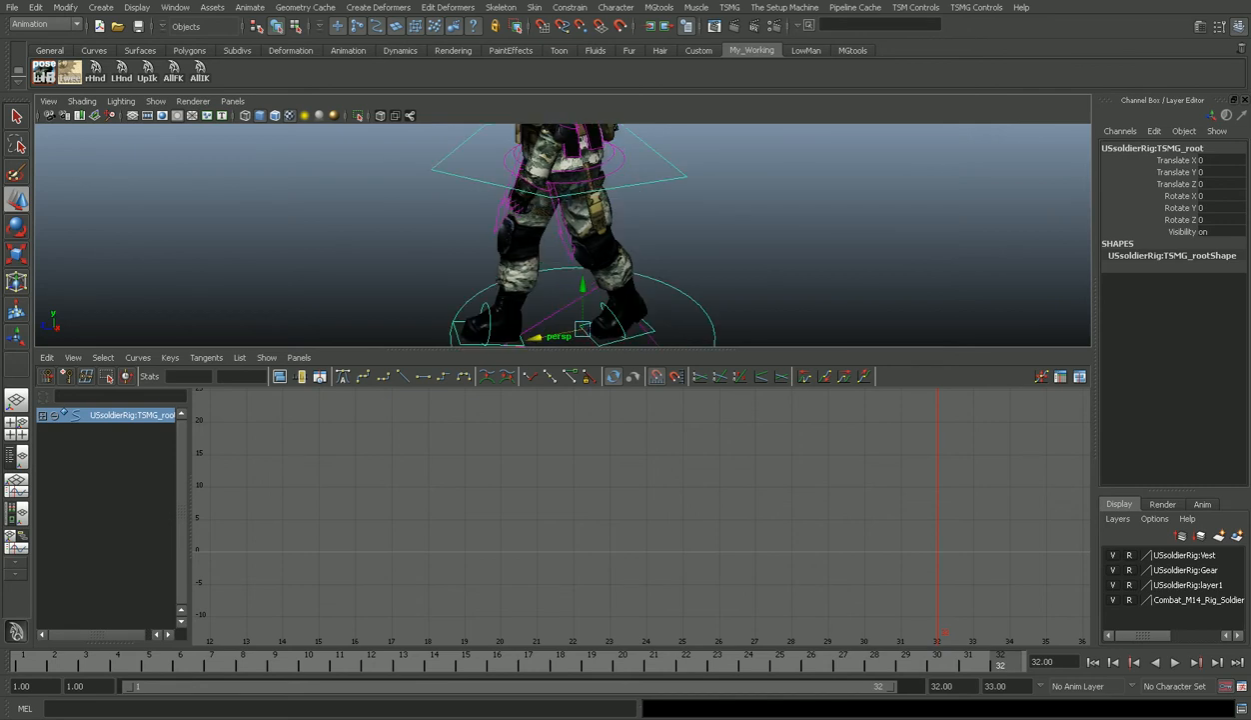
pyautogui.click(650, 331)
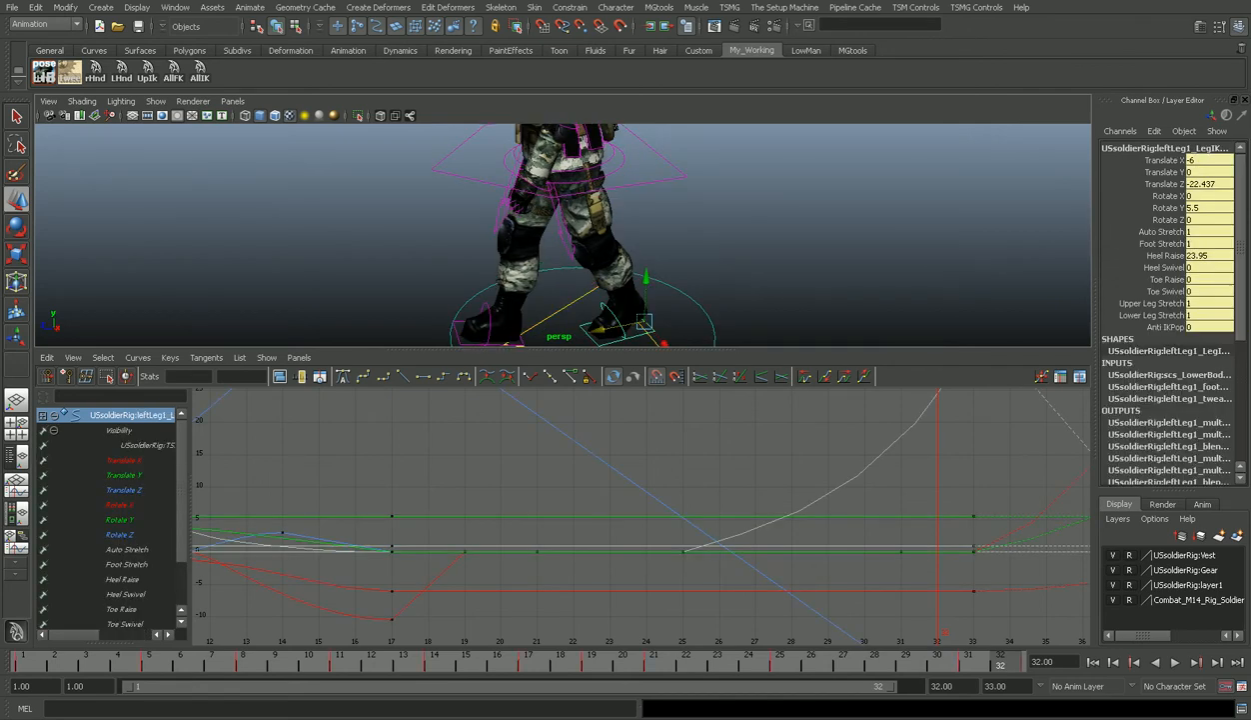
pyautogui.click(120, 505)
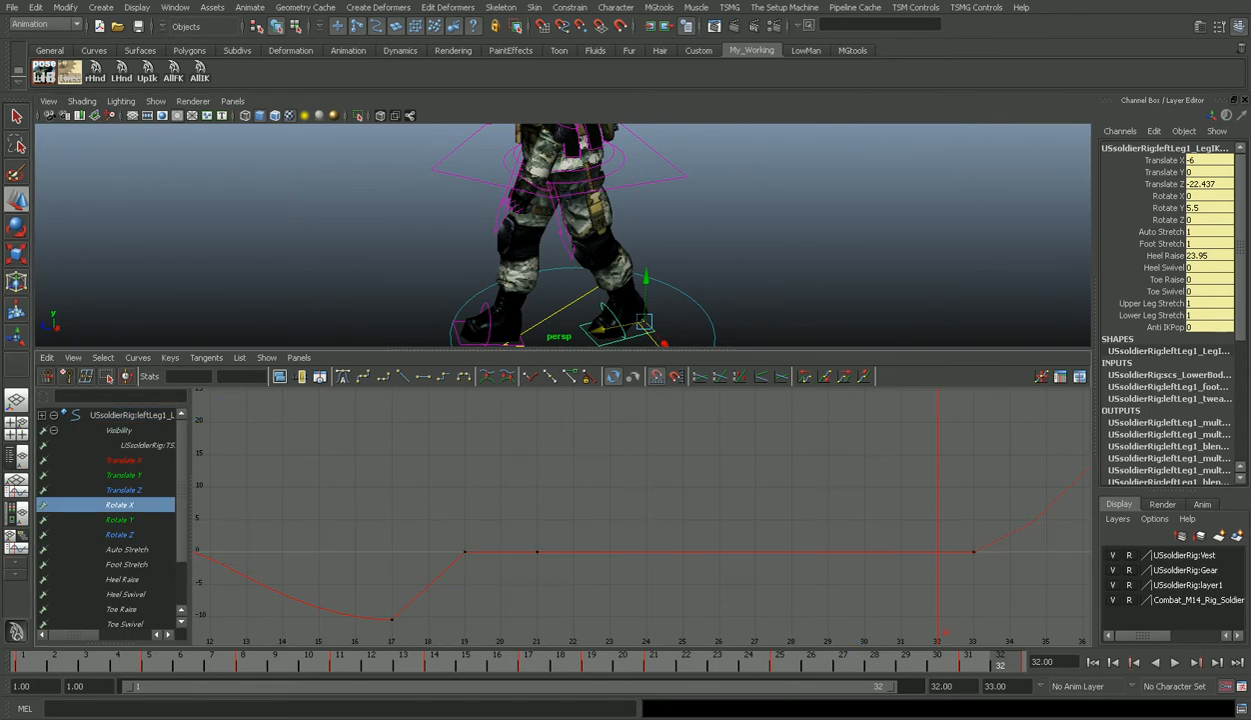
# Examine the left foot's Rotate X curve across the walk cycle, focusing on the keys from frame 1 to 19.
pyautogui.keyDown('alt'); pyautogui.moveTo(639, 539); pyautogui.dragTo(648, 503, button='middle'); pyautogui.keyUp('alt')
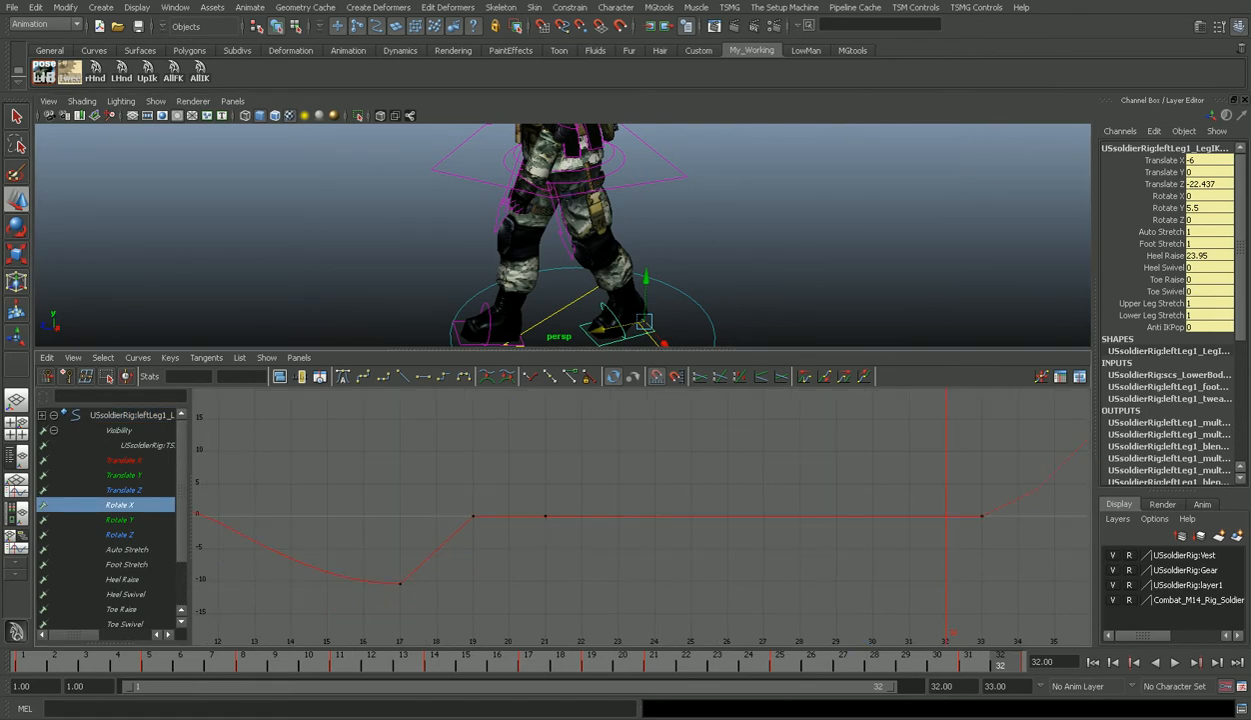
pyautogui.keyDown('alt'); pyautogui.keyDown('shift'); pyautogui.moveTo(640, 510); pyautogui.dragTo(566, 509, button='right'); pyautogui.keyUp('shift'); pyautogui.keyUp('alt')
pyautogui.keyDown('alt'); pyautogui.moveTo(566, 510); pyautogui.dragTo(686, 515, button='middle'); pyautogui.keyUp('alt')
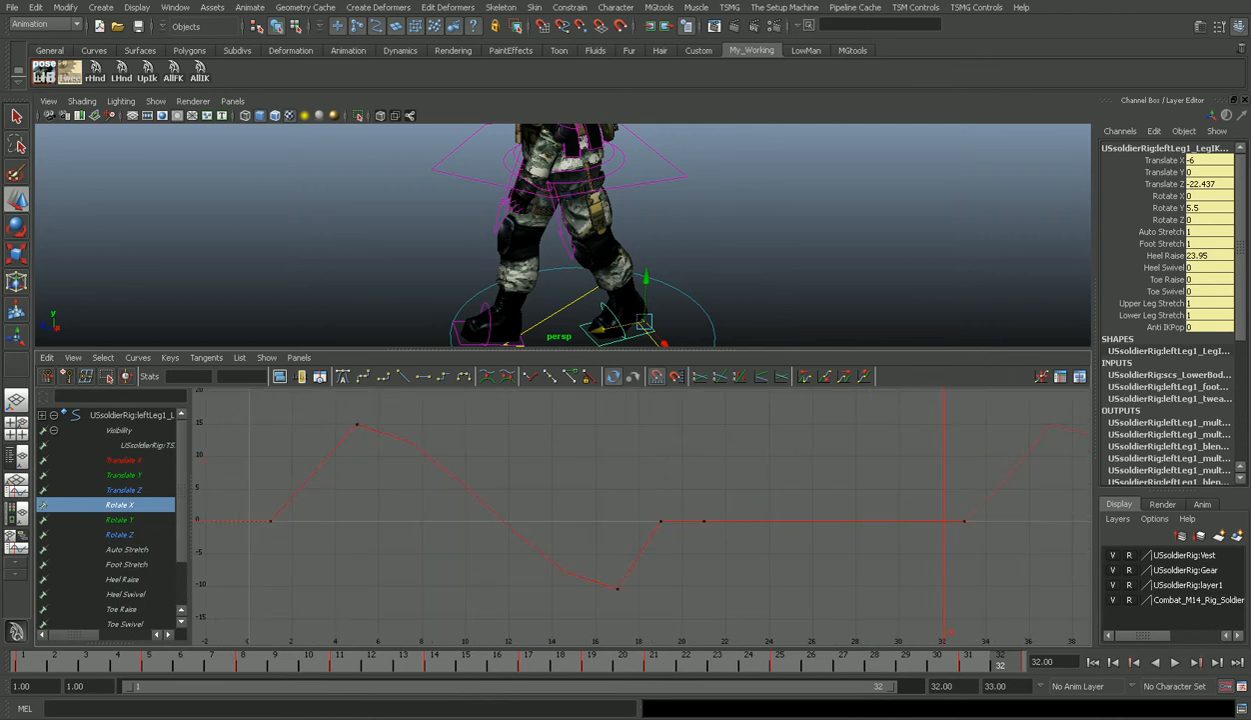
pyautogui.keyDown('alt'); pyautogui.keyDown('shift'); pyautogui.moveTo(686, 515); pyautogui.dragTo(765, 515, button='right'); pyautogui.keyUp('shift'); pyautogui.keyUp('alt')
pyautogui.keyDown('alt'); pyautogui.moveTo(765, 515); pyautogui.dragTo(1027, 528, button='middle'); pyautogui.keyUp('alt')
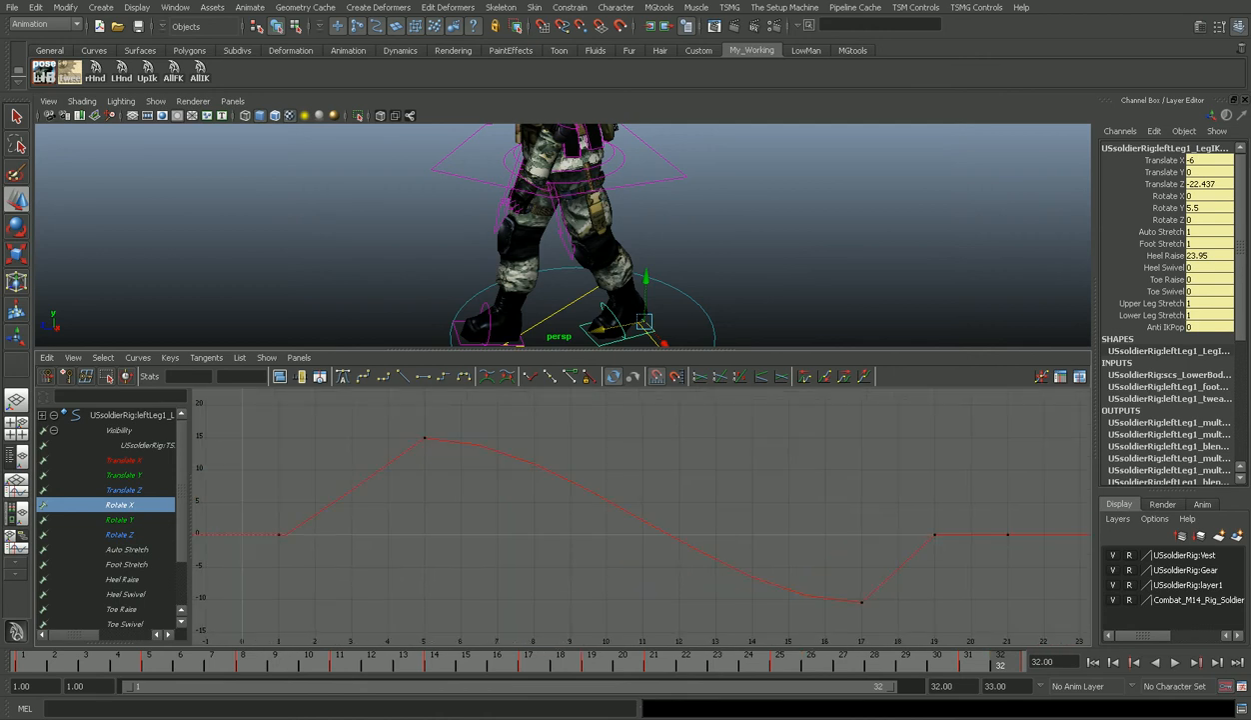
pyautogui.keyDown('alt'); pyautogui.keyDown('shift'); pyautogui.moveTo(1027, 527); pyautogui.dragTo(1069, 528, button='right'); pyautogui.keyUp('shift'); pyautogui.keyUp('alt')
pyautogui.click(103, 356)
pyautogui.moveTo(74, 357)
pyautogui.click(112, 505)
pyautogui.click(73, 358)
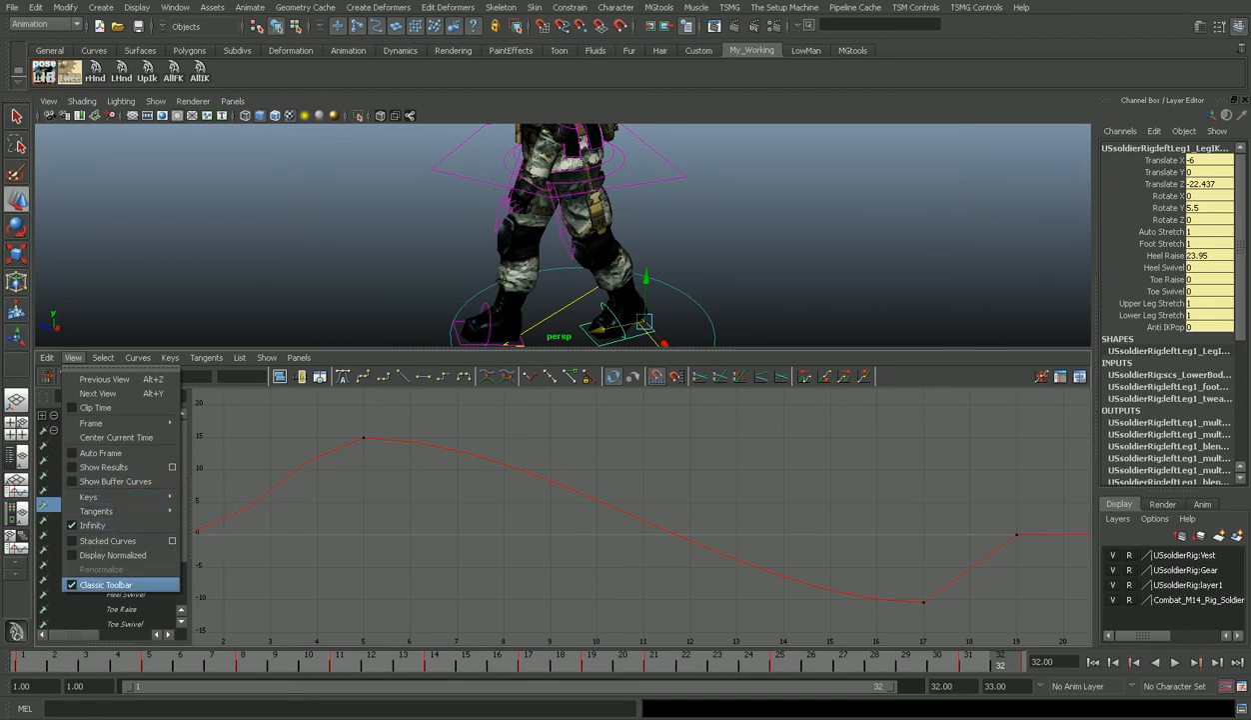
pyautogui.press('Escape')
# Compare the left foot's Rotate X curve close up around its zero crossing and over the whole frame range.
pyautogui.scroll(-4, 641, 515)
pyautogui.scroll(-3, 645, 514)
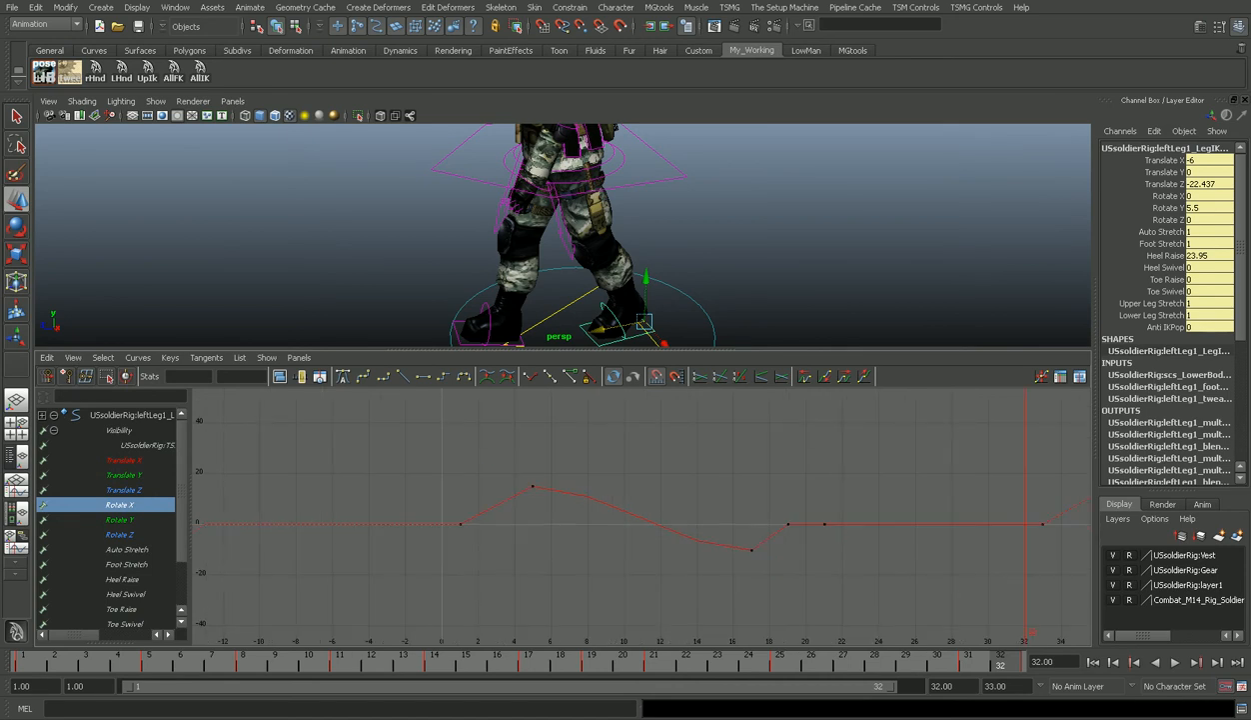
pyautogui.keyDown('alt'); pyautogui.moveTo(641, 514); pyautogui.dragTo(765, 420, button='right'); pyautogui.keyUp('alt')
pyautogui.scroll(-1, 641, 515)
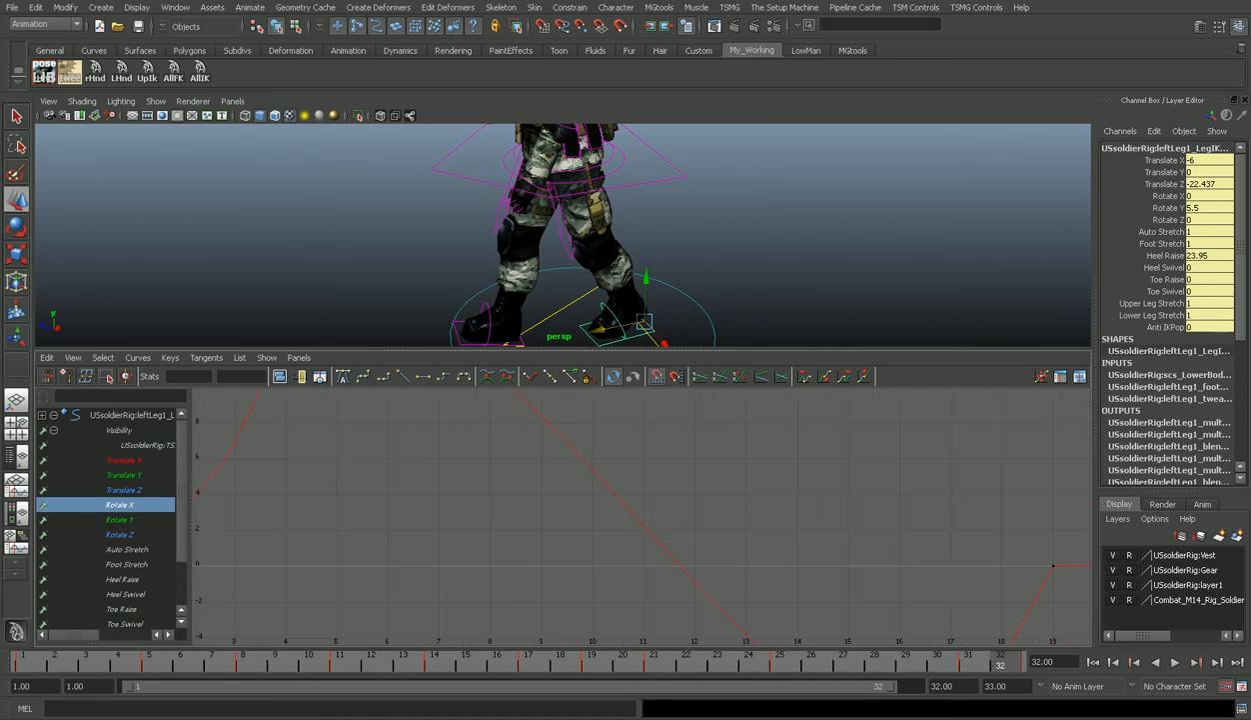
pyautogui.scroll(-3, 641, 515)
pyautogui.scroll(-3, 641, 515)
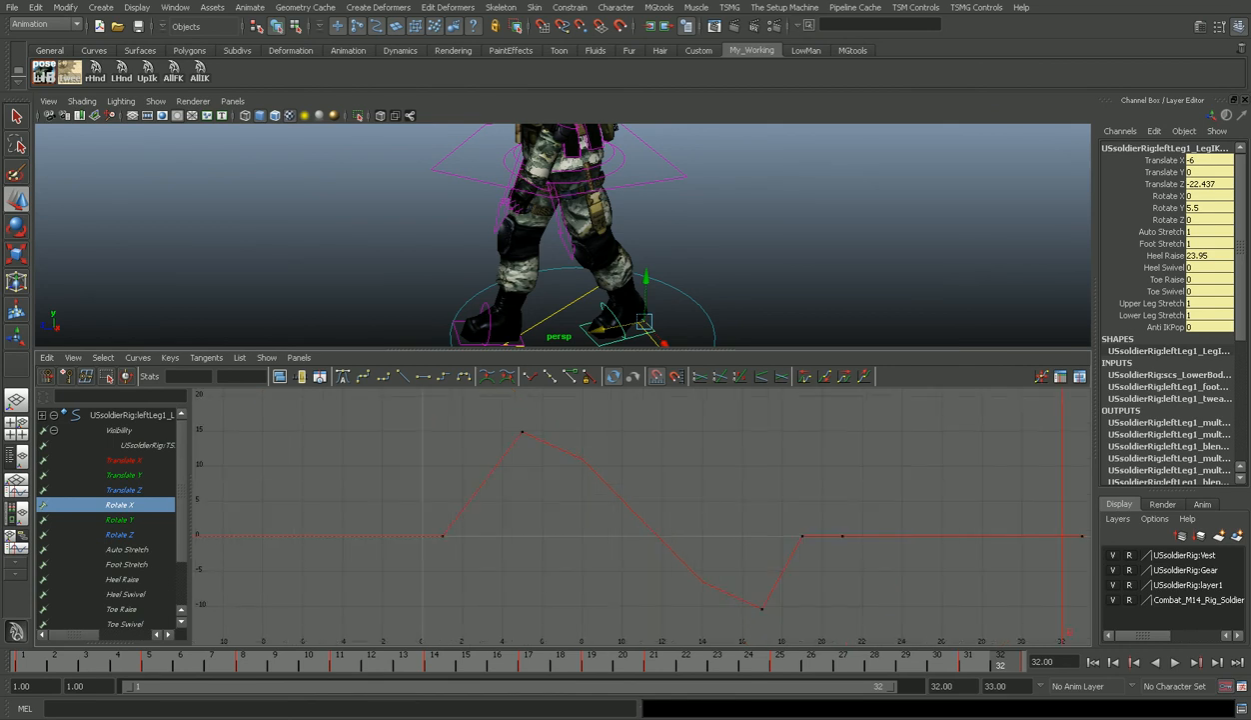